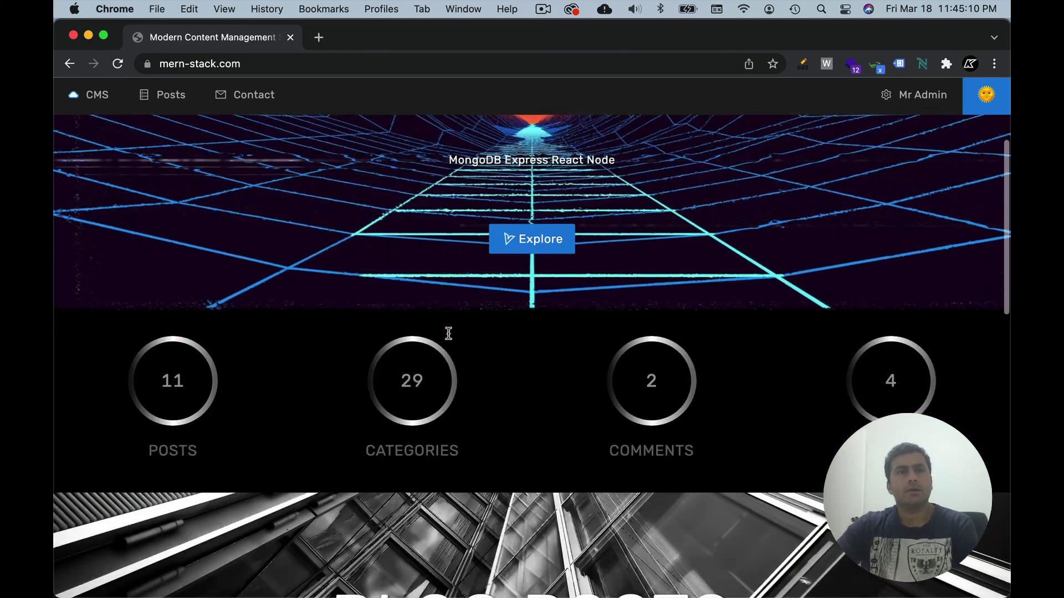
{"action": "scroll", "coordinate": [448, 333], "scroll_direction": "down", "scroll_amount": 2}
{"action": "scroll", "coordinate": [448, 332], "scroll_direction": "down", "scroll_amount": 3}
{"action": "scroll", "coordinate": [448, 336], "scroll_direction": "down", "scroll_amount": 3}
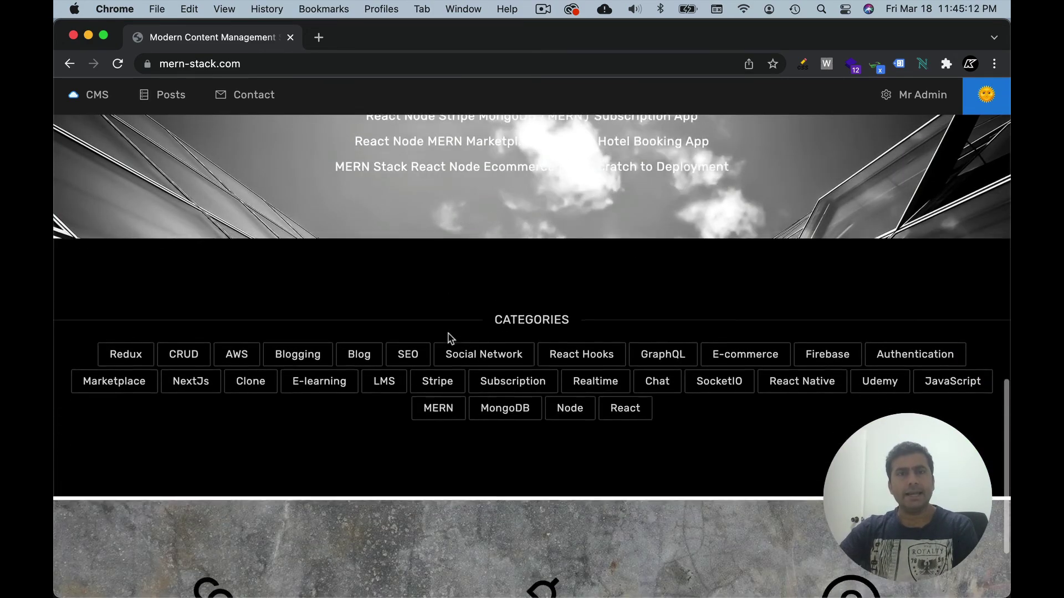
{"action": "scroll", "coordinate": [448, 337], "scroll_direction": "down", "scroll_amount": 2}
{"action": "scroll", "coordinate": [448, 337], "scroll_direction": "up", "scroll_amount": 1}
{"action": "scroll", "coordinate": [448, 337], "scroll_direction": "up", "scroll_amount": 5}
{"action": "scroll", "coordinate": [448, 337], "scroll_direction": "up", "scroll_amount": 4}
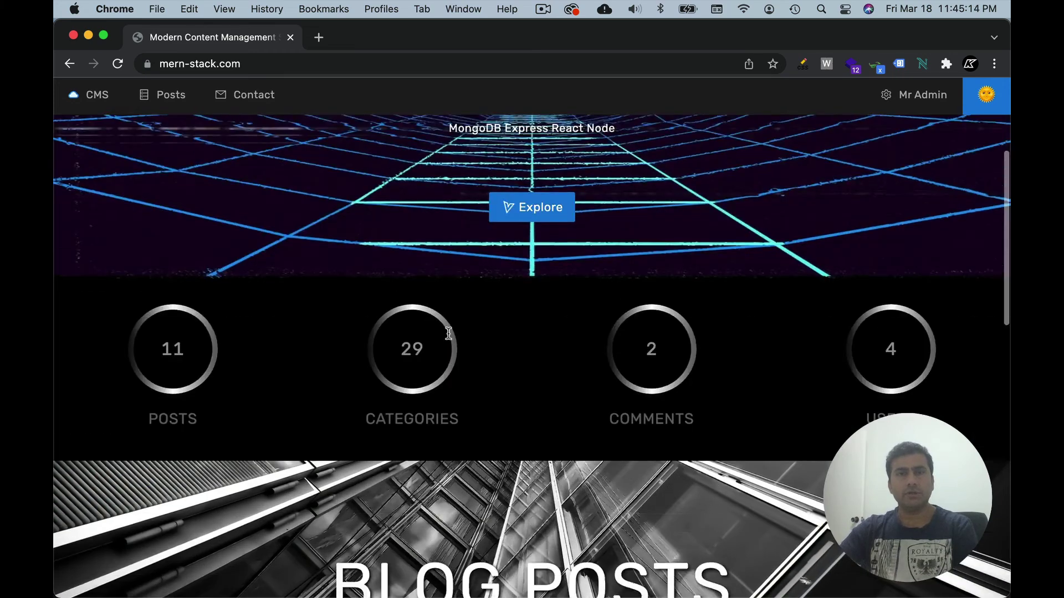
{"action": "scroll", "coordinate": [449, 337], "scroll_direction": "up", "scroll_amount": 3}
{"action": "scroll", "coordinate": [449, 335], "scroll_direction": "down", "scroll_amount": 3}
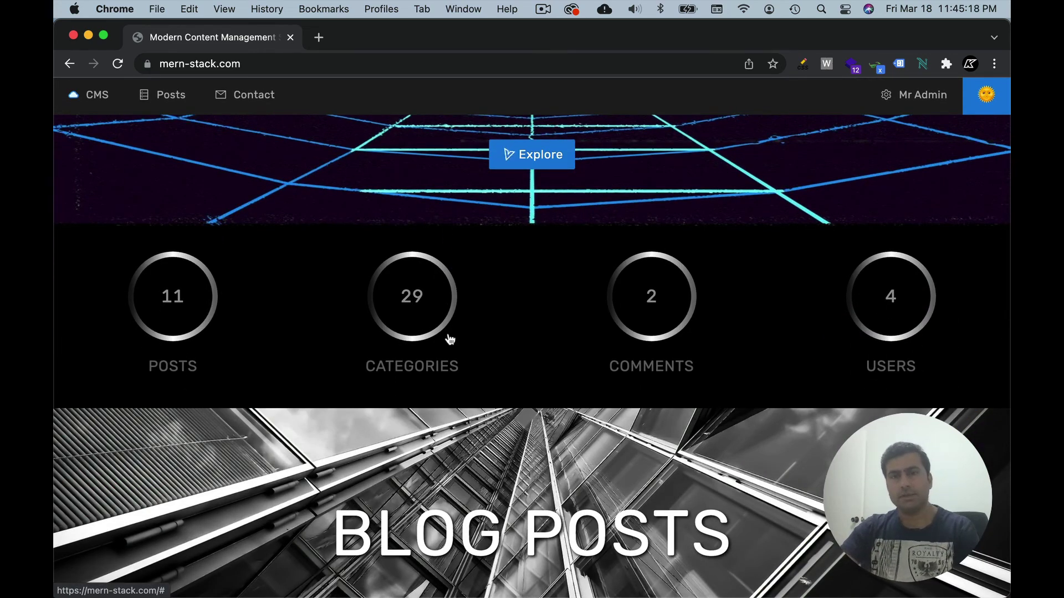
{"action": "scroll", "coordinate": [448, 337], "scroll_direction": "down", "scroll_amount": 1}
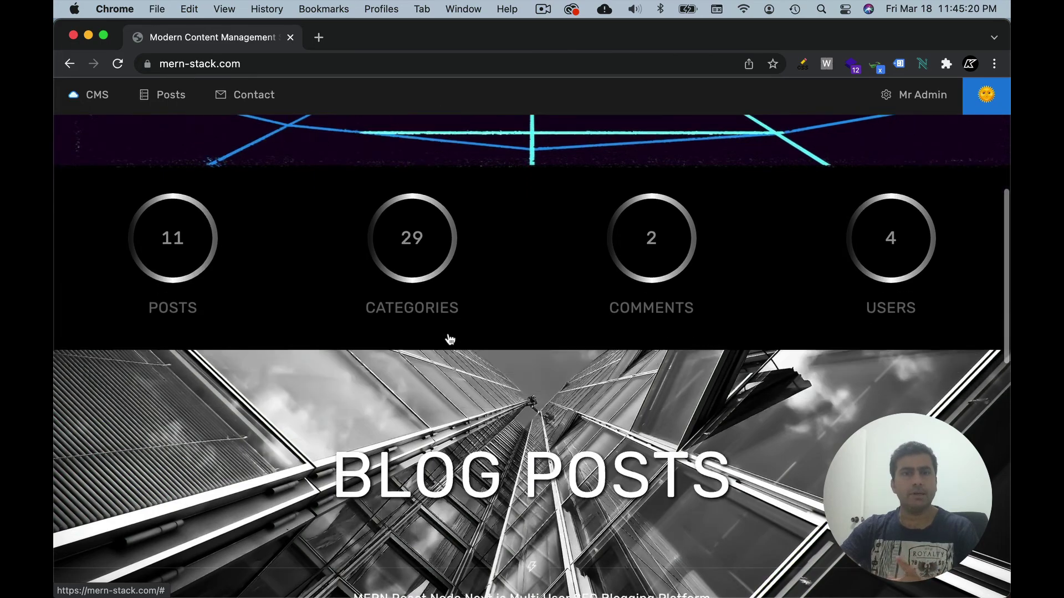
{"action": "scroll", "coordinate": [448, 337], "scroll_direction": "down", "scroll_amount": 2}
{"action": "scroll", "coordinate": [449, 337], "scroll_direction": "down", "scroll_amount": 3}
{"action": "scroll", "coordinate": [448, 336], "scroll_direction": "down", "scroll_amount": 3}
{"action": "scroll", "coordinate": [447, 337], "scroll_direction": "up", "scroll_amount": 3}
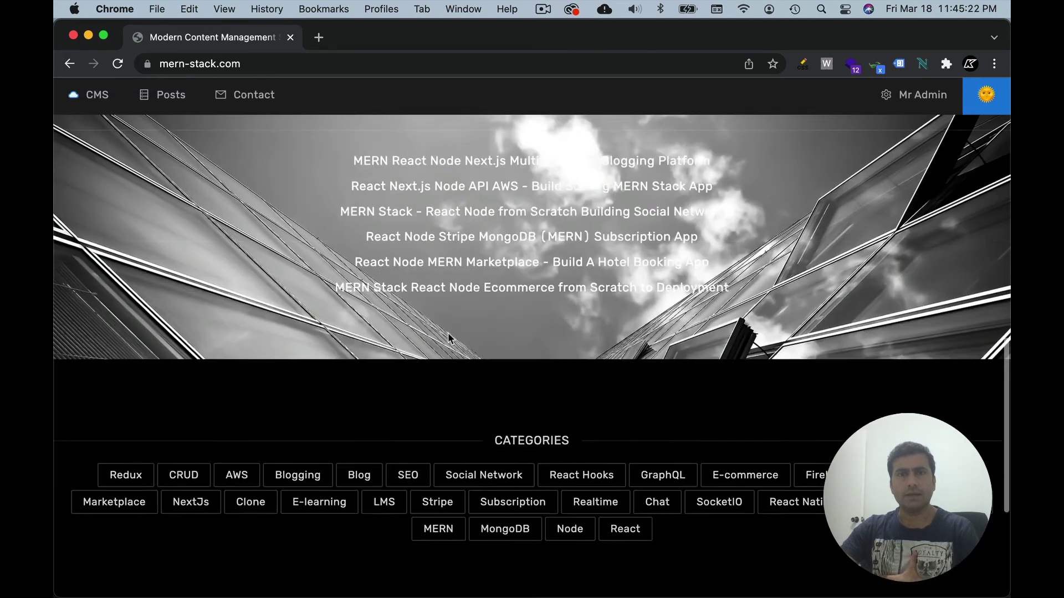
{"action": "scroll", "coordinate": [448, 336], "scroll_direction": "up", "scroll_amount": 2}
{"action": "scroll", "coordinate": [448, 337], "scroll_direction": "up", "scroll_amount": 1}
{"action": "scroll", "coordinate": [448, 337], "scroll_direction": "up", "scroll_amount": 2}
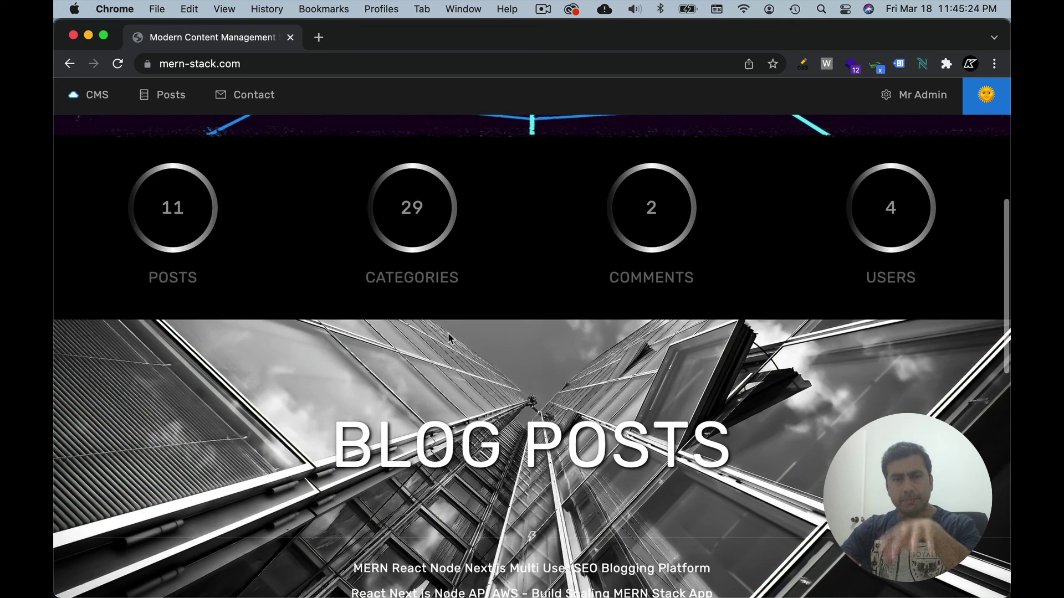
{"action": "scroll", "coordinate": [449, 336], "scroll_direction": "up", "scroll_amount": 2}
{"action": "scroll", "coordinate": [448, 337], "scroll_direction": "up", "scroll_amount": 3}
{"action": "scroll", "coordinate": [449, 336], "scroll_direction": "up", "scroll_amount": 1}
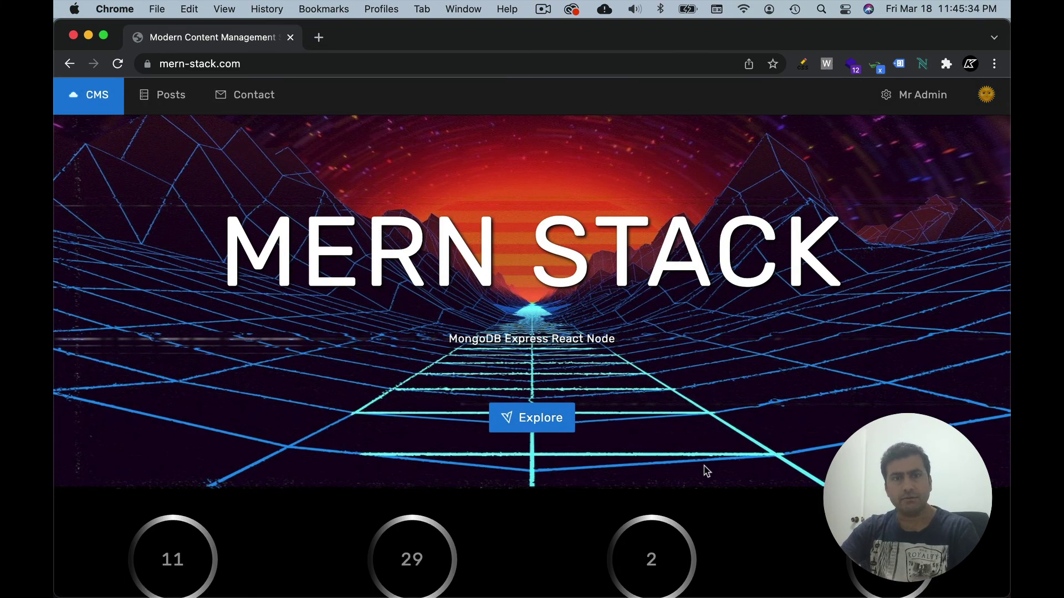
{"action": "scroll", "coordinate": [705, 472], "scroll_direction": "down", "scroll_amount": 3}
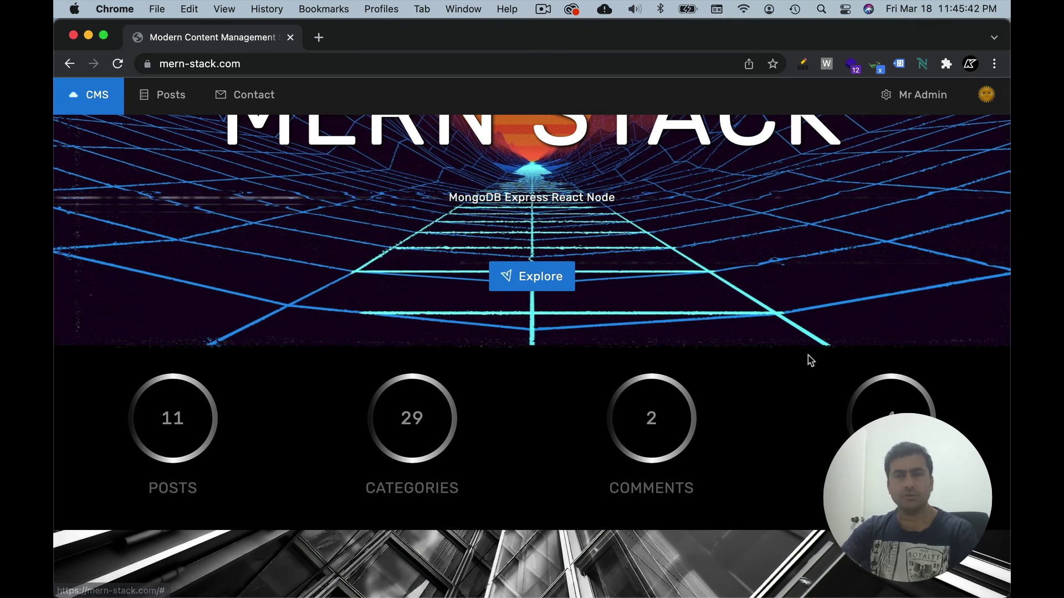
{"action": "scroll", "coordinate": [807, 357], "scroll_direction": "up", "scroll_amount": 3}
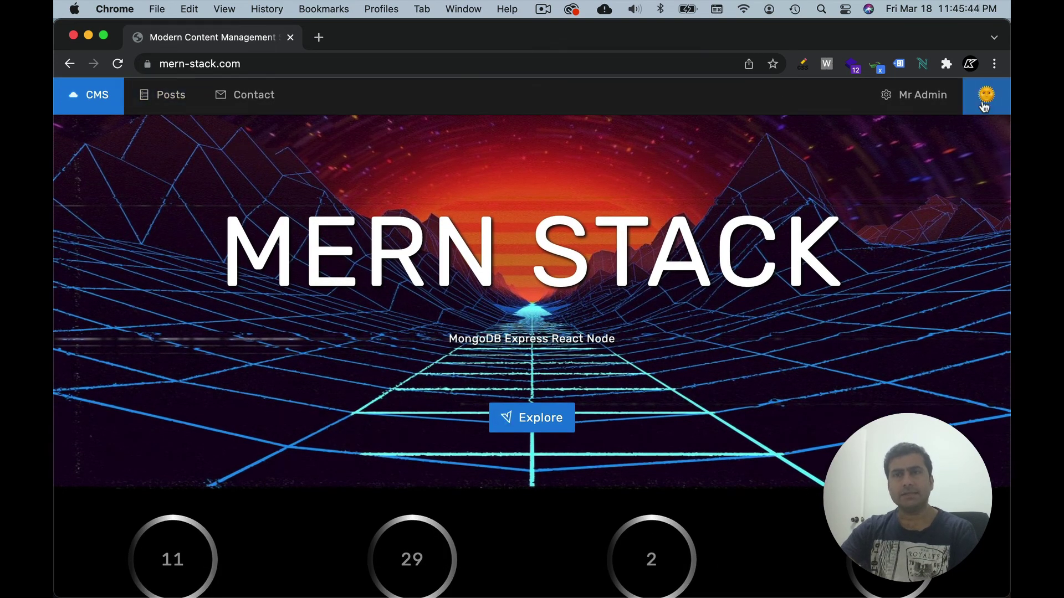
Toggle the theme to light and back to dark, sign out of admin, then select and deselect the email text
{"action": "left_click", "coordinate": [986, 95]}
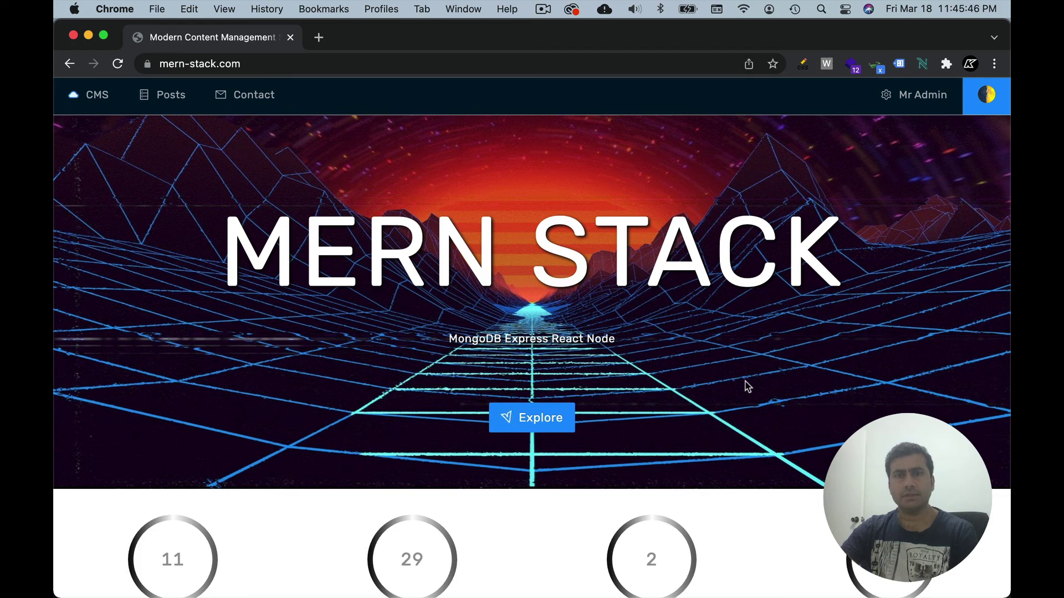
{"action": "scroll", "coordinate": [746, 385], "scroll_direction": "down", "scroll_amount": 5}
{"action": "scroll", "coordinate": [746, 386], "scroll_direction": "down", "scroll_amount": 5}
{"action": "scroll", "coordinate": [746, 386], "scroll_direction": "down", "scroll_amount": 5}
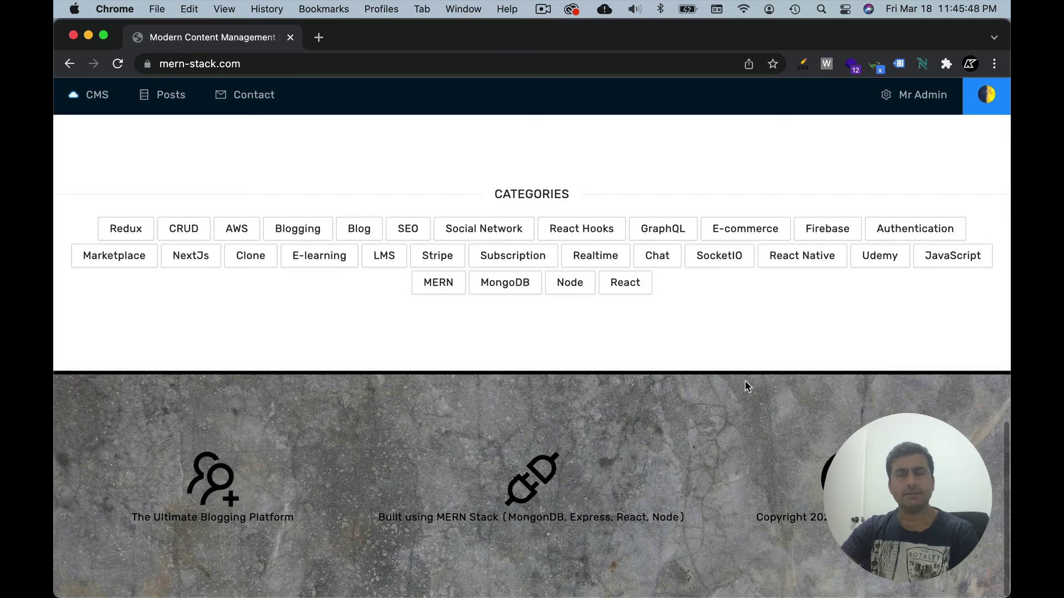
{"action": "scroll", "coordinate": [745, 385], "scroll_direction": "up", "scroll_amount": 15}
{"action": "left_click", "coordinate": [986, 94]}
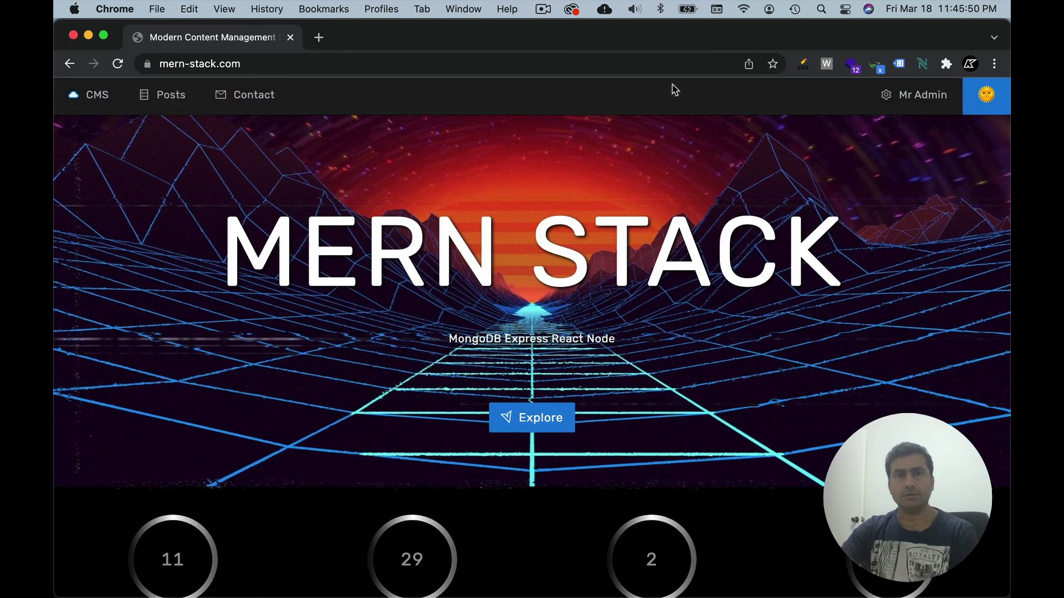
{"action": "left_click", "coordinate": [918, 98]}
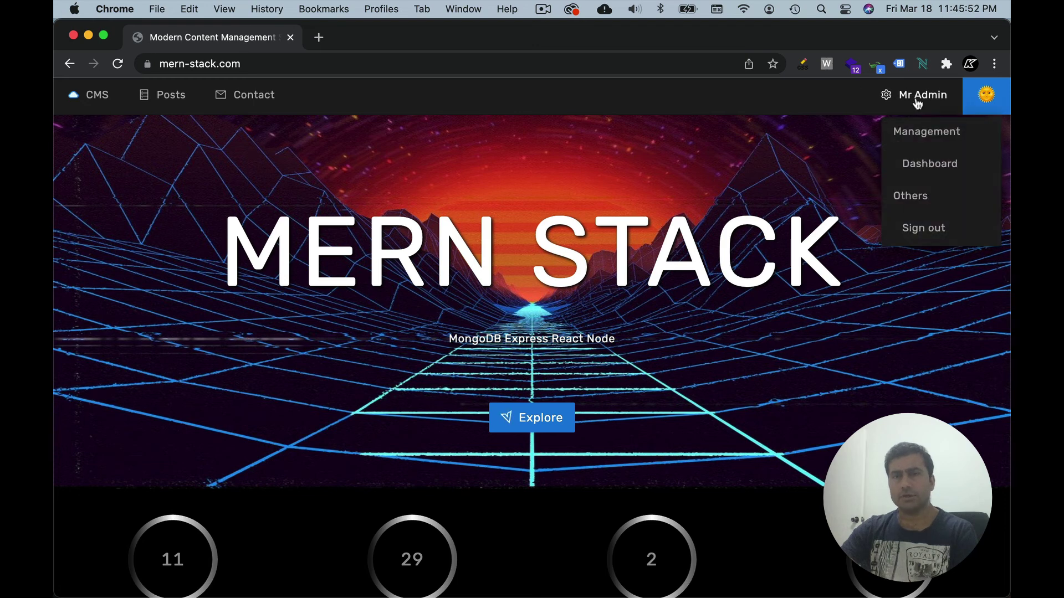
{"action": "left_click", "coordinate": [922, 229]}
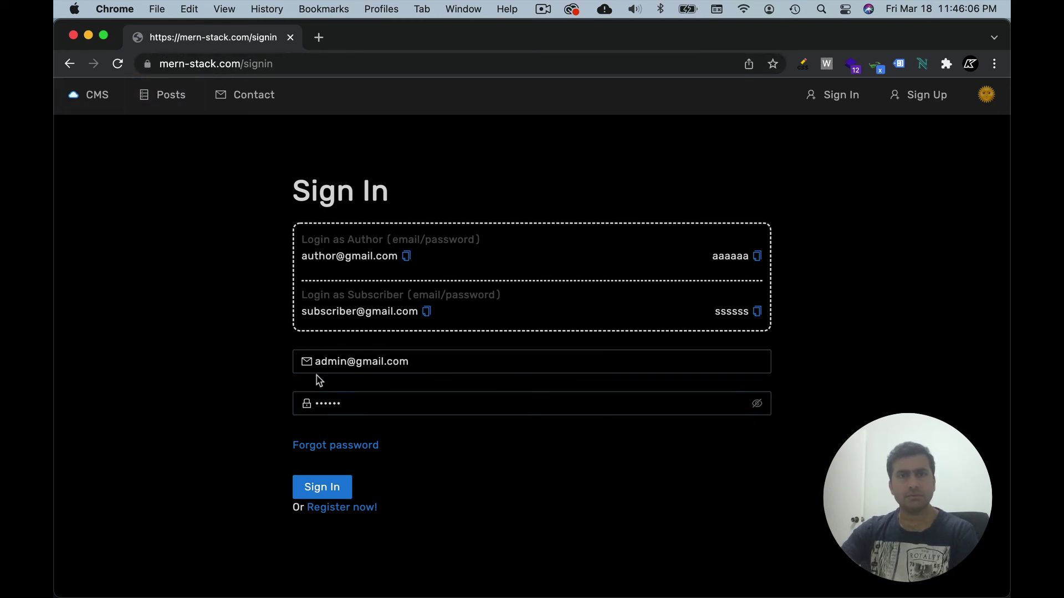
{"action": "left_click_drag", "start_coordinate": [436, 362], "coordinate": [266, 364]}
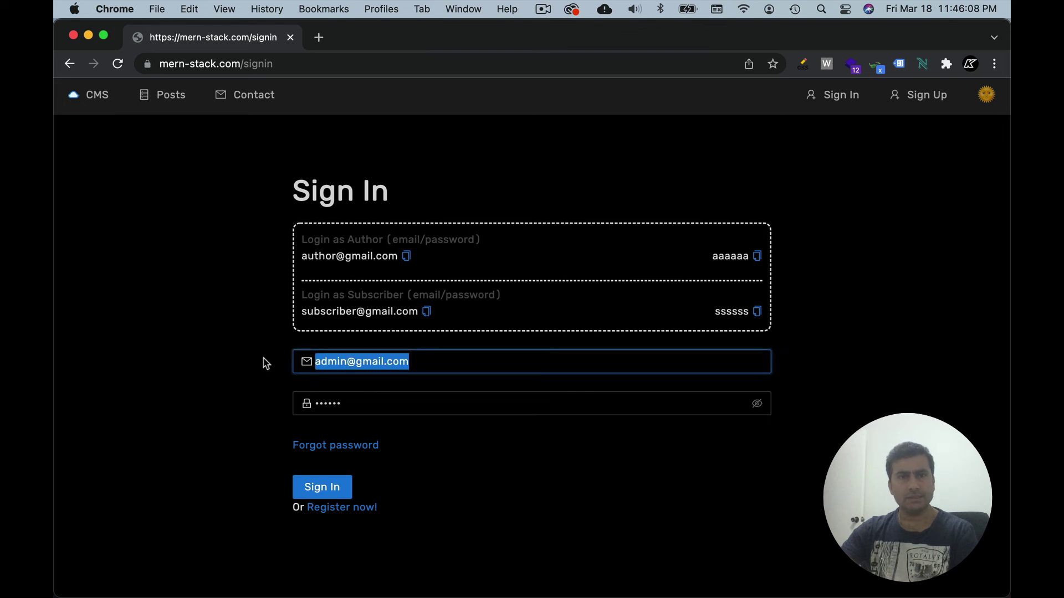
{"action": "left_click", "coordinate": [262, 389]}
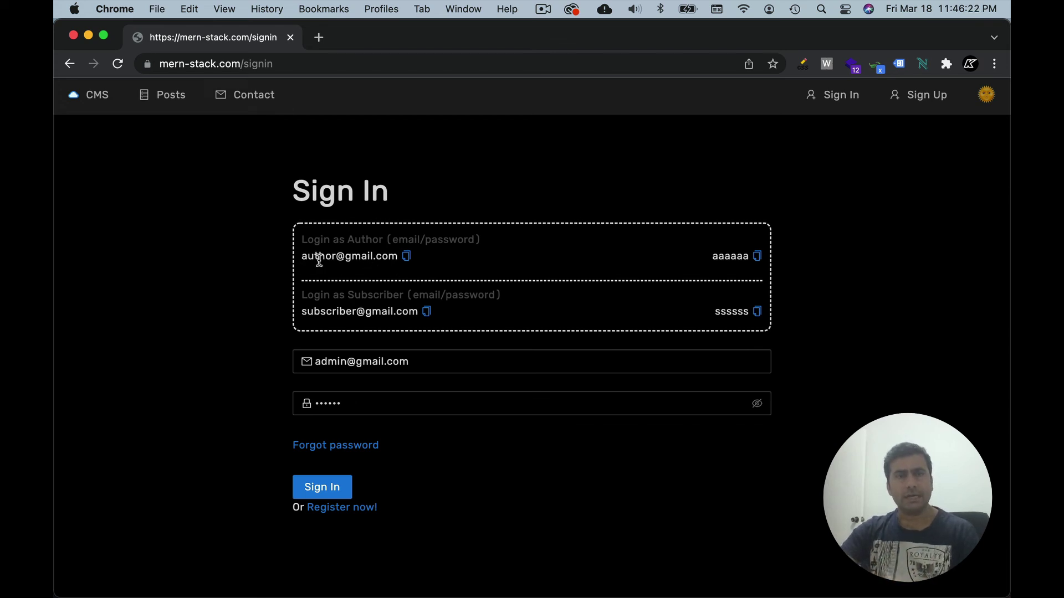
Return from the Sign In page to the CMS home page via the navbar logo
{"action": "left_click", "coordinate": [92, 100]}
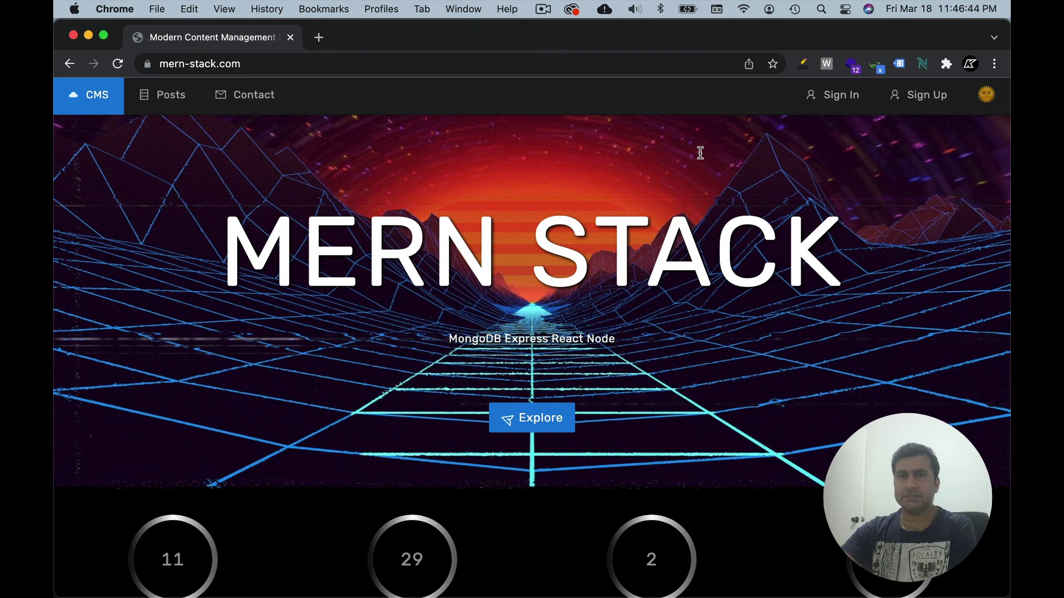
{"action": "scroll", "coordinate": [430, 374], "scroll_direction": "down", "scroll_amount": 2}
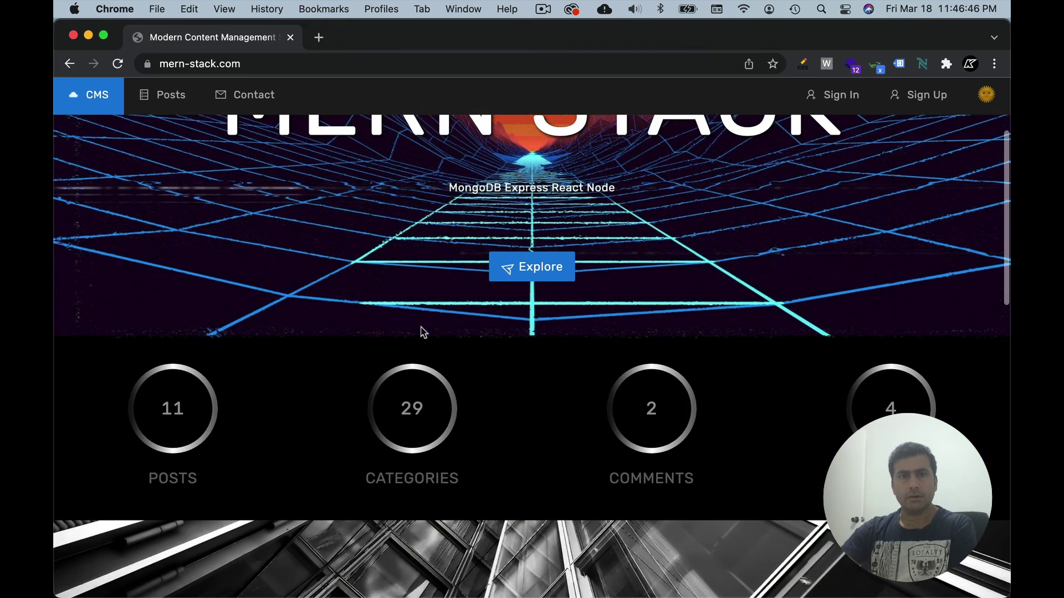
{"action": "scroll", "coordinate": [549, 365], "scroll_direction": "down", "scroll_amount": 3}
{"action": "scroll", "coordinate": [536, 378], "scroll_direction": "down", "scroll_amount": 3}
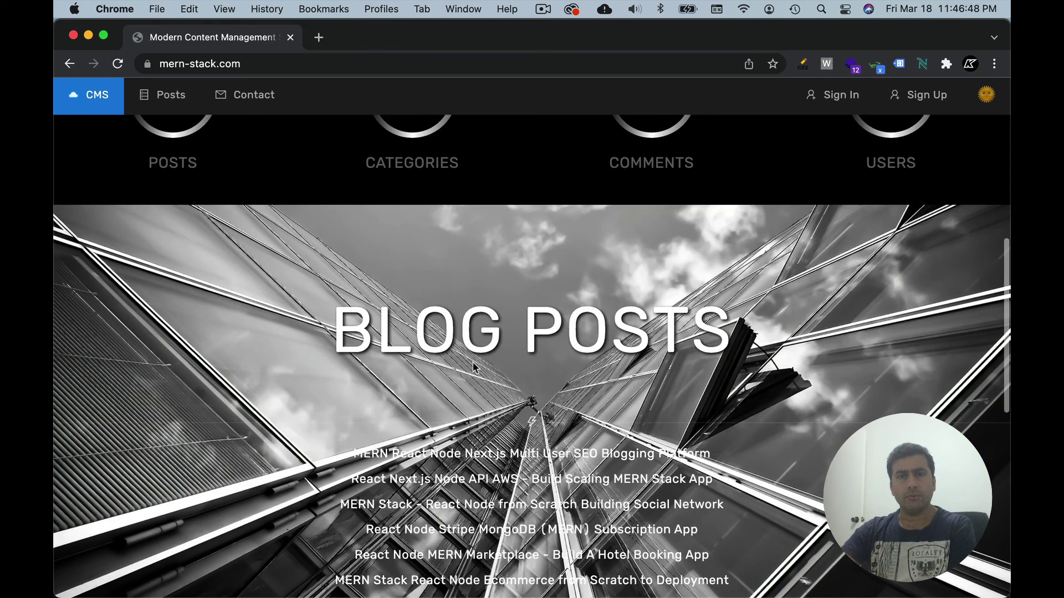
{"action": "scroll", "coordinate": [332, 193], "scroll_direction": "down", "scroll_amount": 2}
{"action": "scroll", "coordinate": [548, 332], "scroll_direction": "down", "scroll_amount": 2}
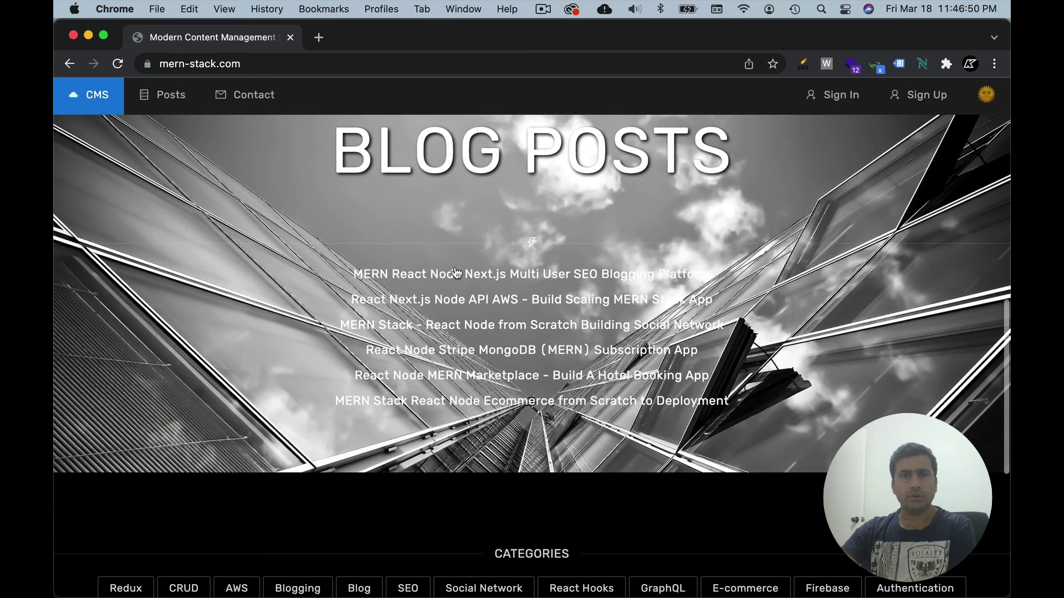
{"action": "scroll", "coordinate": [736, 411], "scroll_direction": "down", "scroll_amount": 3}
{"action": "scroll", "coordinate": [736, 418], "scroll_direction": "down", "scroll_amount": 1}
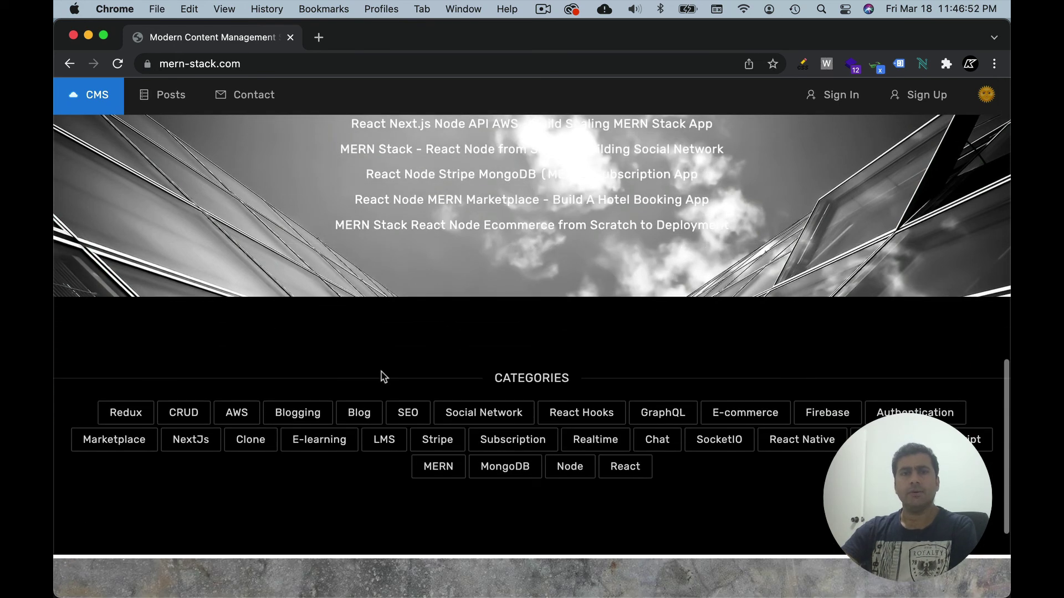
{"action": "scroll", "coordinate": [703, 489], "scroll_direction": "down", "scroll_amount": 1}
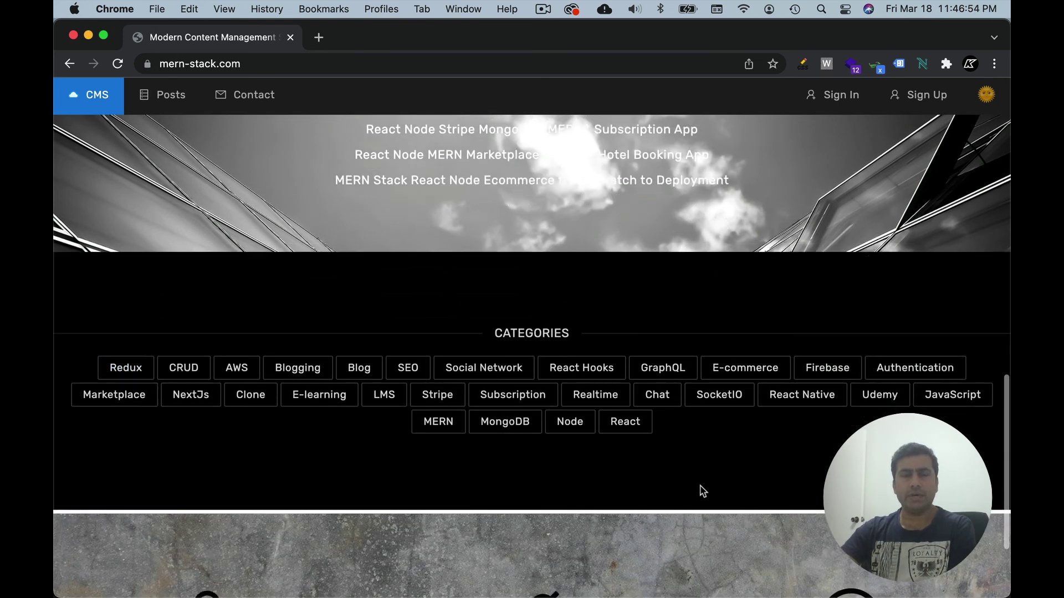
{"action": "scroll", "coordinate": [703, 490], "scroll_direction": "down", "scroll_amount": 2}
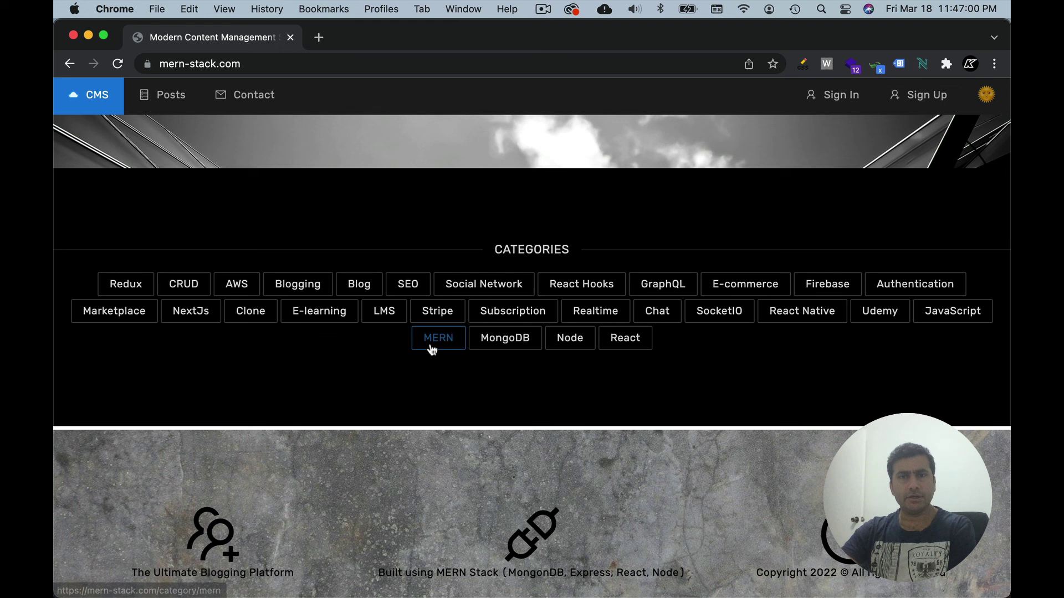
Open the React category's post listing and highlight the word React in its heading
{"action": "left_click", "coordinate": [625, 340]}
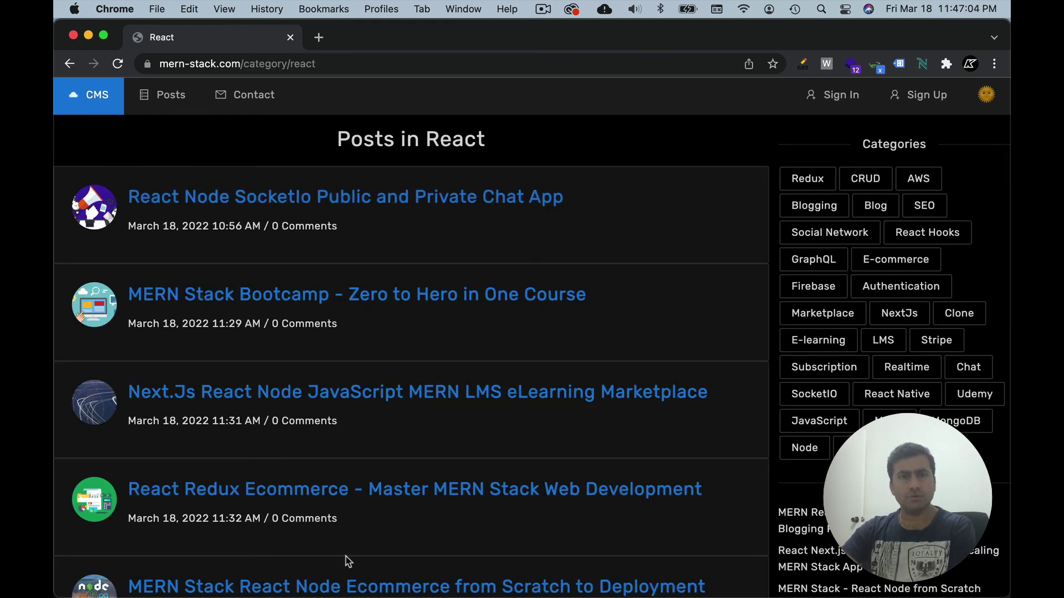
{"action": "scroll", "coordinate": [508, 275], "scroll_direction": "down", "scroll_amount": 1}
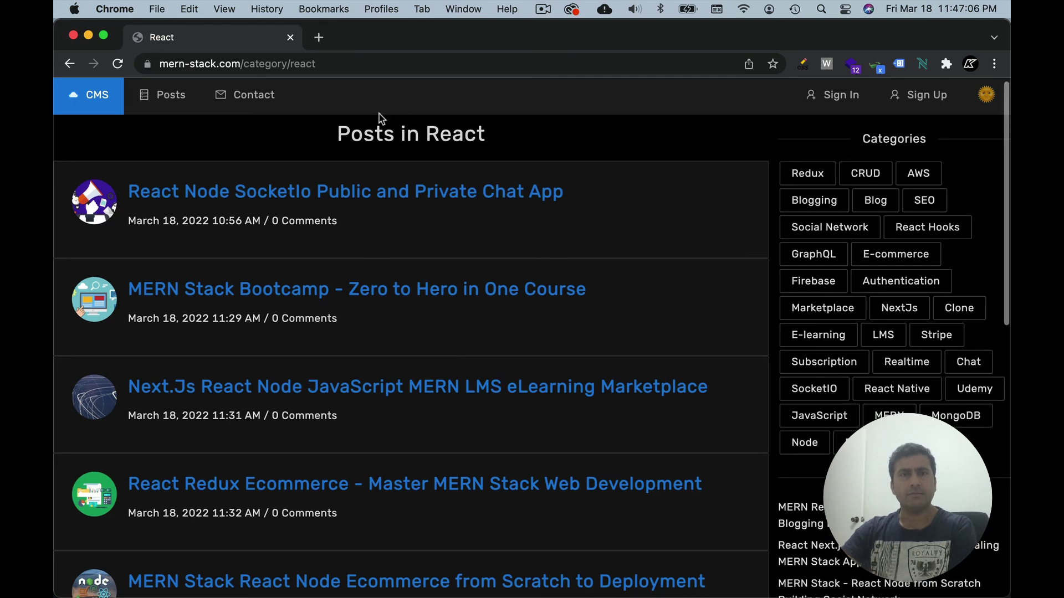
{"action": "left_click_drag", "start_coordinate": [426, 133], "coordinate": [491, 139]}
{"action": "scroll", "coordinate": [535, 317], "scroll_direction": "down", "scroll_amount": 3}
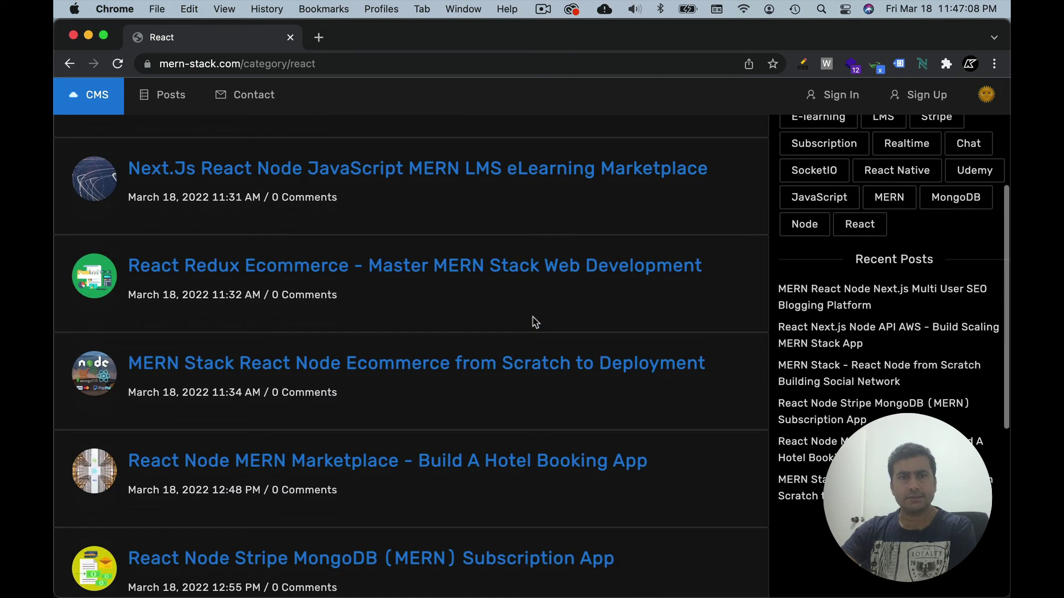
{"action": "scroll", "coordinate": [533, 320], "scroll_direction": "down", "scroll_amount": 4}
{"action": "scroll", "coordinate": [533, 321], "scroll_direction": "up", "scroll_amount": 10}
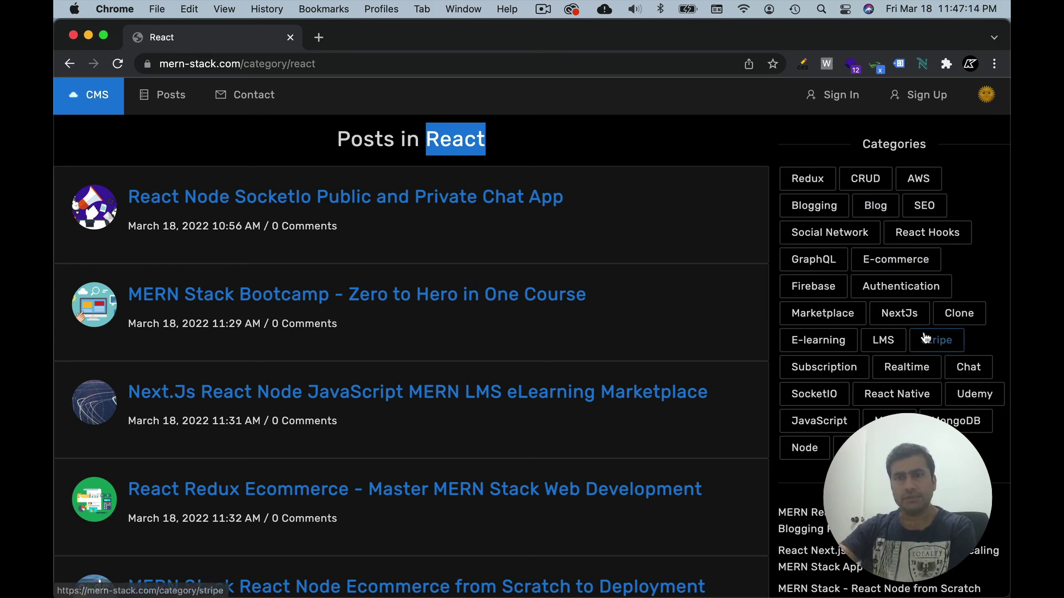
{"action": "scroll", "coordinate": [926, 330], "scroll_direction": "down", "scroll_amount": 5}
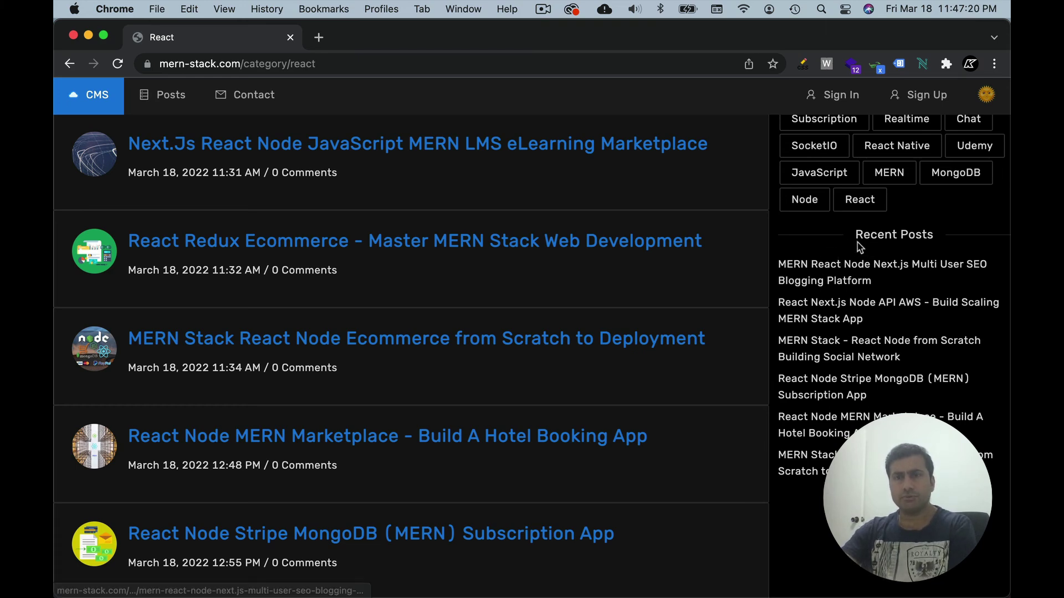
{"action": "scroll", "coordinate": [840, 424], "scroll_direction": "up", "scroll_amount": 1}
{"action": "scroll", "coordinate": [803, 285], "scroll_direction": "up", "scroll_amount": 3}
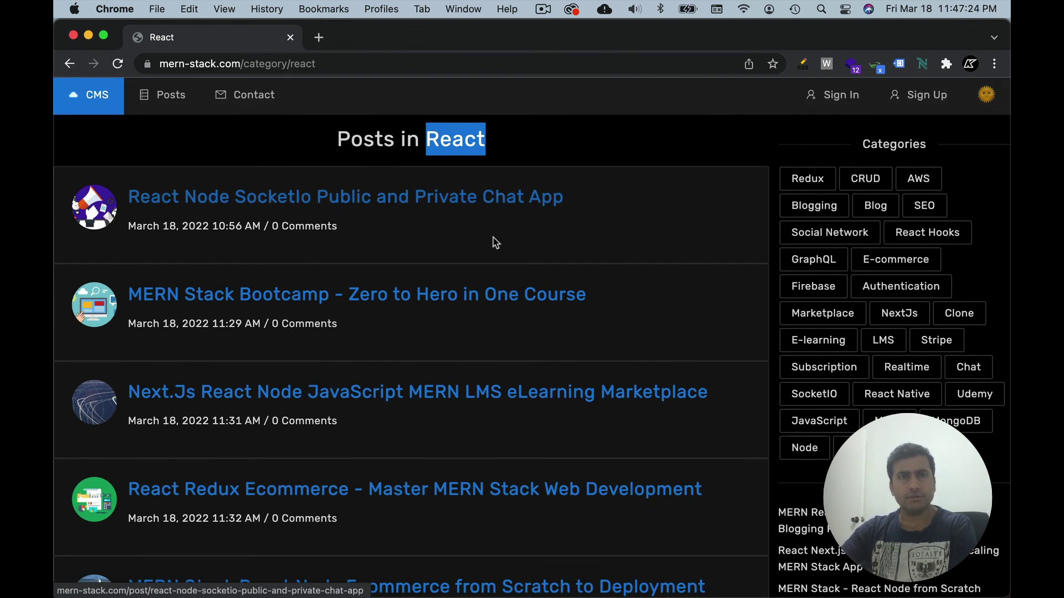
{"action": "left_click", "coordinate": [73, 99]}
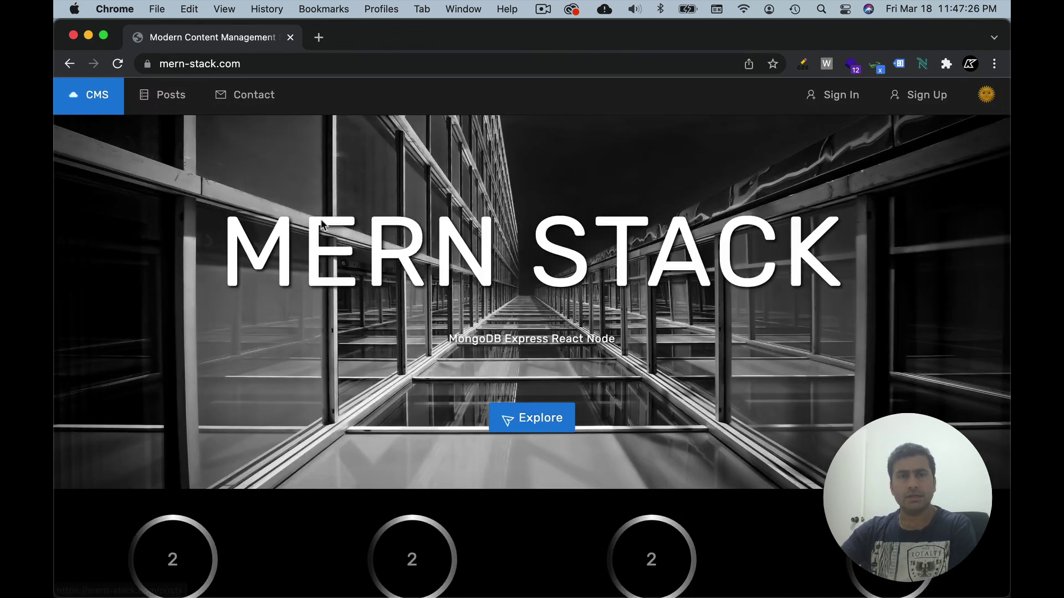
{"action": "scroll", "coordinate": [501, 435], "scroll_direction": "down", "scroll_amount": 3}
{"action": "scroll", "coordinate": [501, 435], "scroll_direction": "down", "scroll_amount": 2}
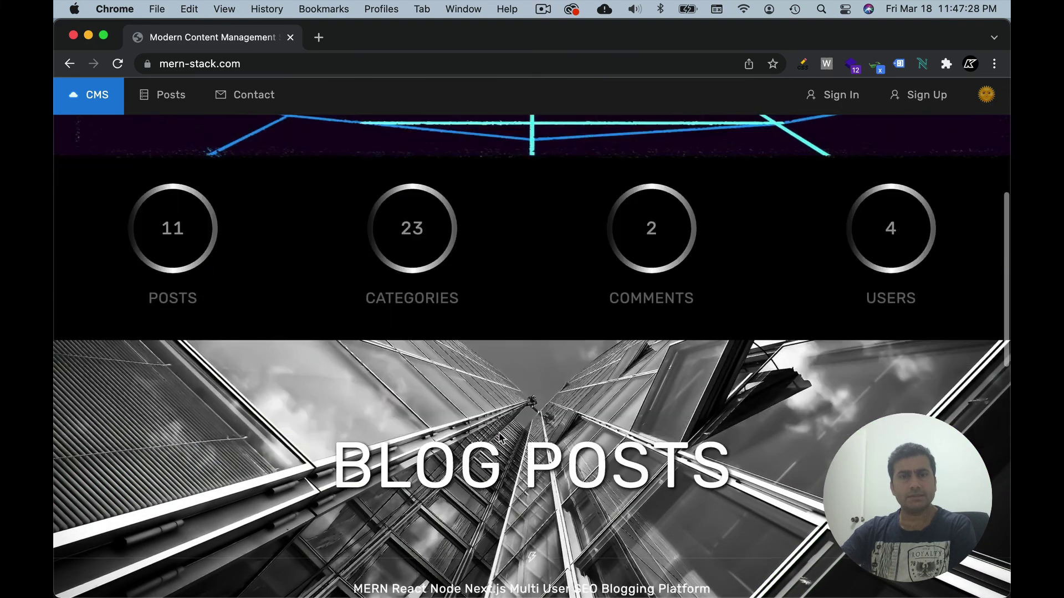
{"action": "scroll", "coordinate": [502, 438], "scroll_direction": "up", "scroll_amount": 3}
{"action": "scroll", "coordinate": [502, 438], "scroll_direction": "up", "scroll_amount": 2}
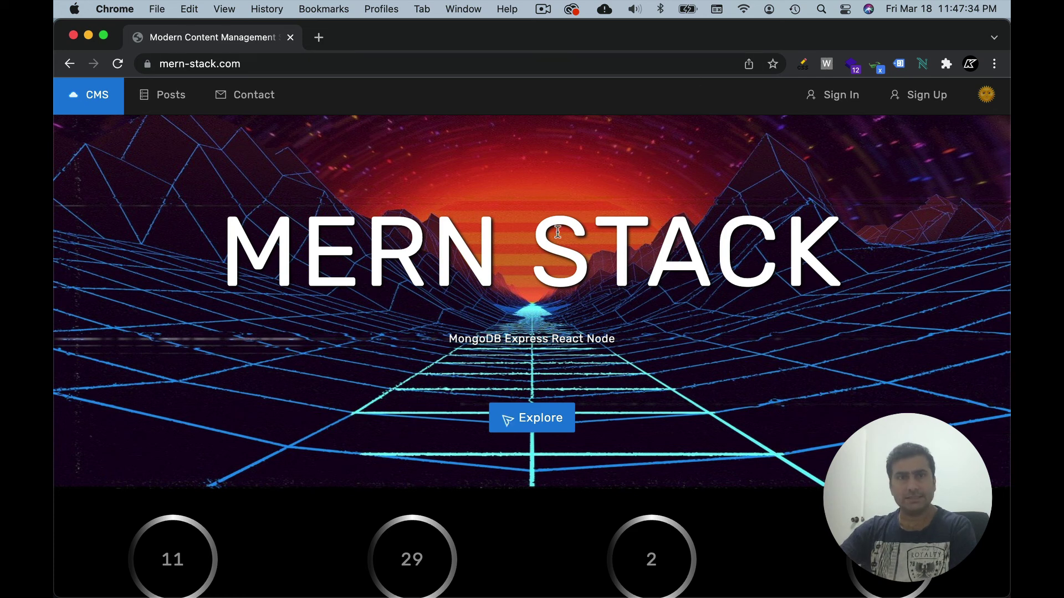
{"action": "left_click_drag", "start_coordinate": [251, 239], "coordinate": [773, 242]}
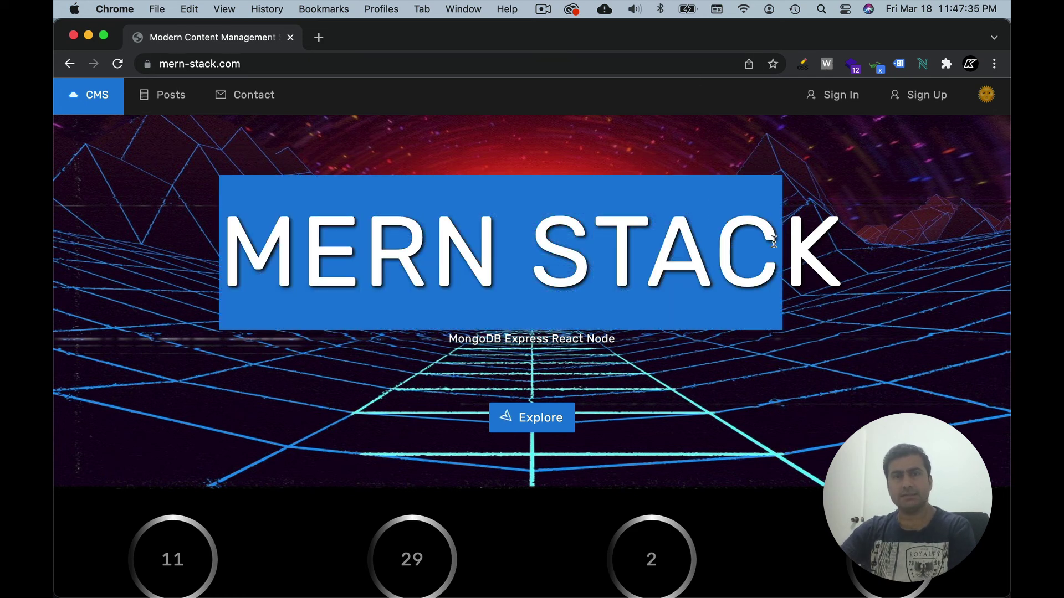
{"action": "left_click", "coordinate": [808, 241]}
{"action": "left_click_drag", "start_coordinate": [449, 338], "coordinate": [595, 351]}
{"action": "left_click", "coordinate": [546, 193]}
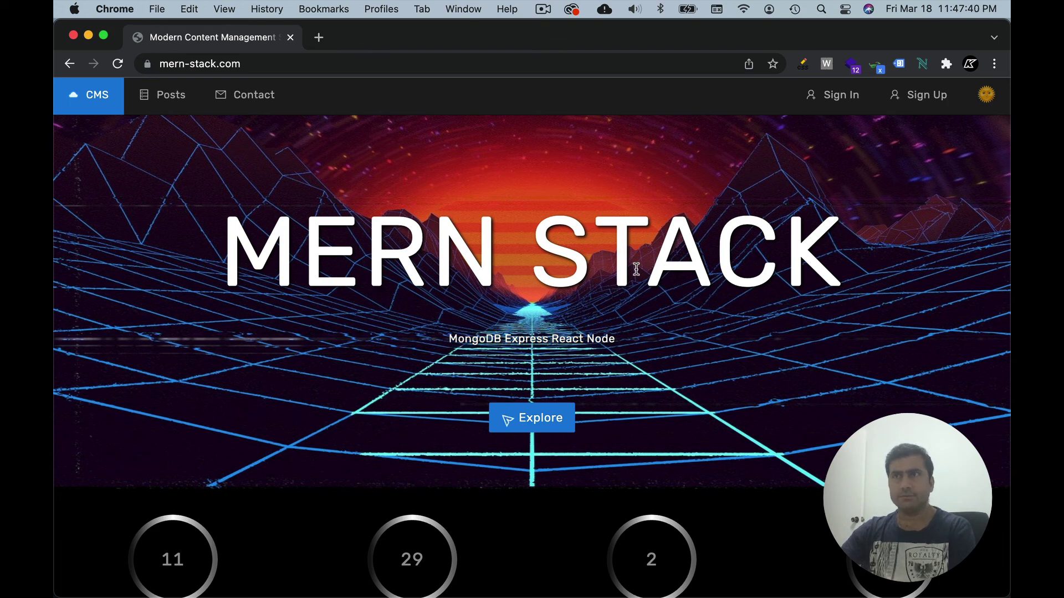
{"action": "scroll", "coordinate": [636, 268], "scroll_direction": "down", "scroll_amount": 3}
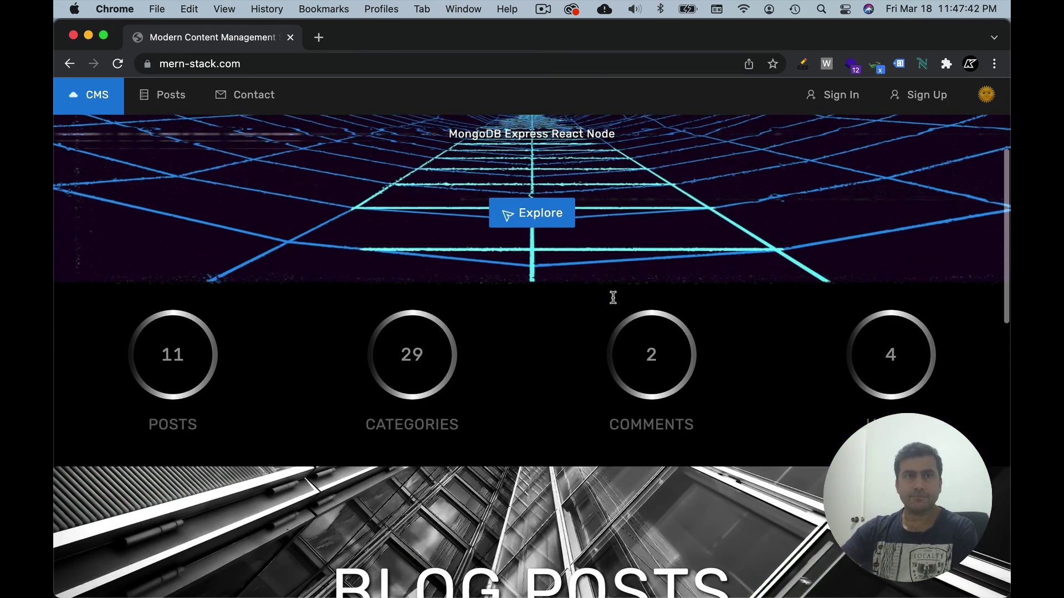
{"action": "scroll", "coordinate": [612, 297], "scroll_direction": "down", "scroll_amount": 2}
{"action": "scroll", "coordinate": [612, 297], "scroll_direction": "down", "scroll_amount": 5}
{"action": "scroll", "coordinate": [612, 297], "scroll_direction": "down", "scroll_amount": 3}
{"action": "scroll", "coordinate": [612, 303], "scroll_direction": "down", "scroll_amount": 3}
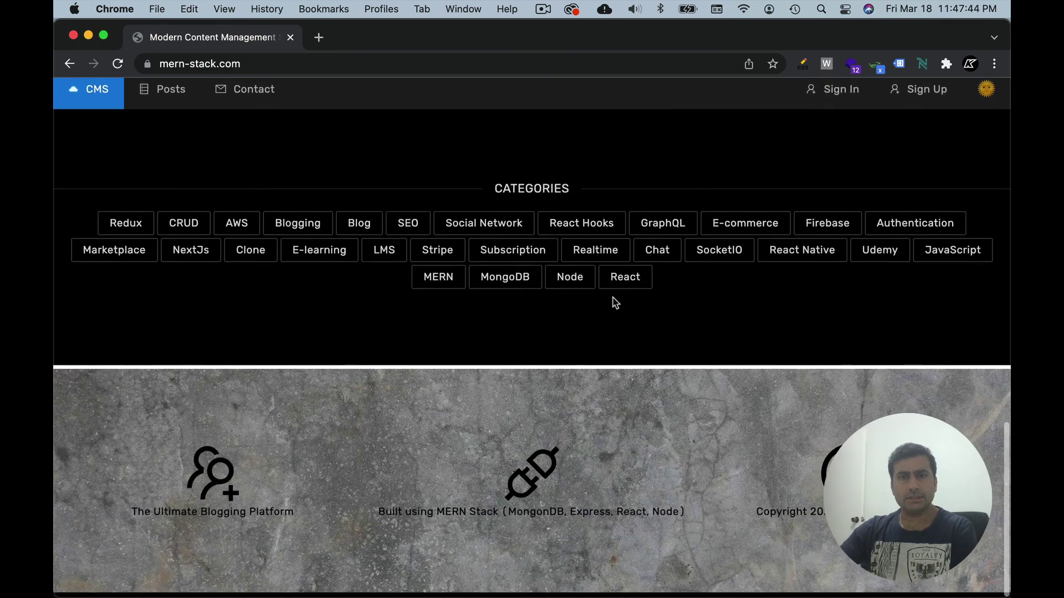
{"action": "scroll", "coordinate": [584, 192], "scroll_direction": "up", "scroll_amount": 2}
{"action": "scroll", "coordinate": [584, 192], "scroll_direction": "up", "scroll_amount": 15}
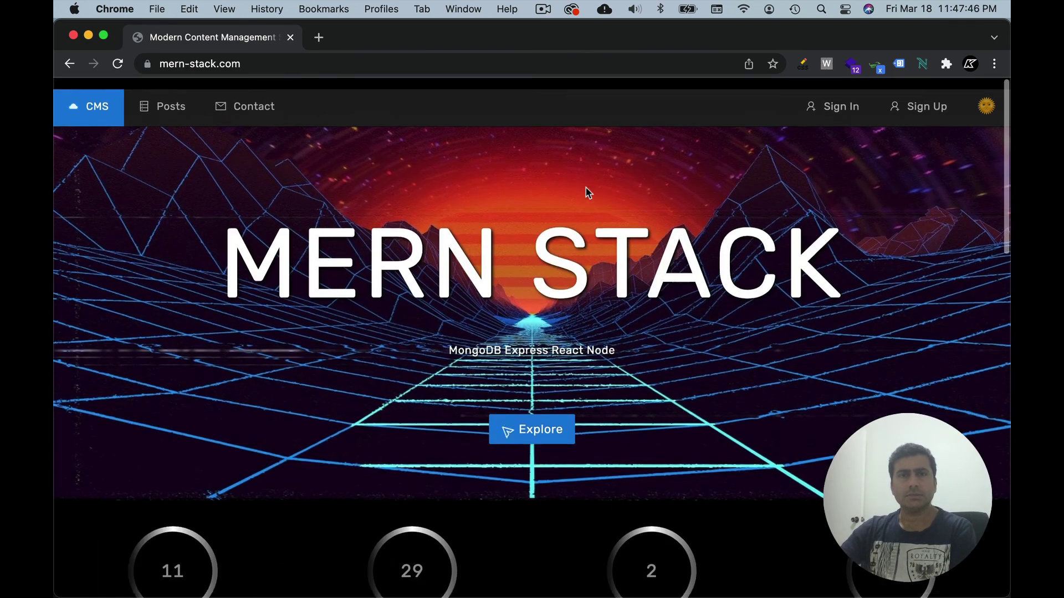
{"action": "left_click", "coordinate": [174, 105]}
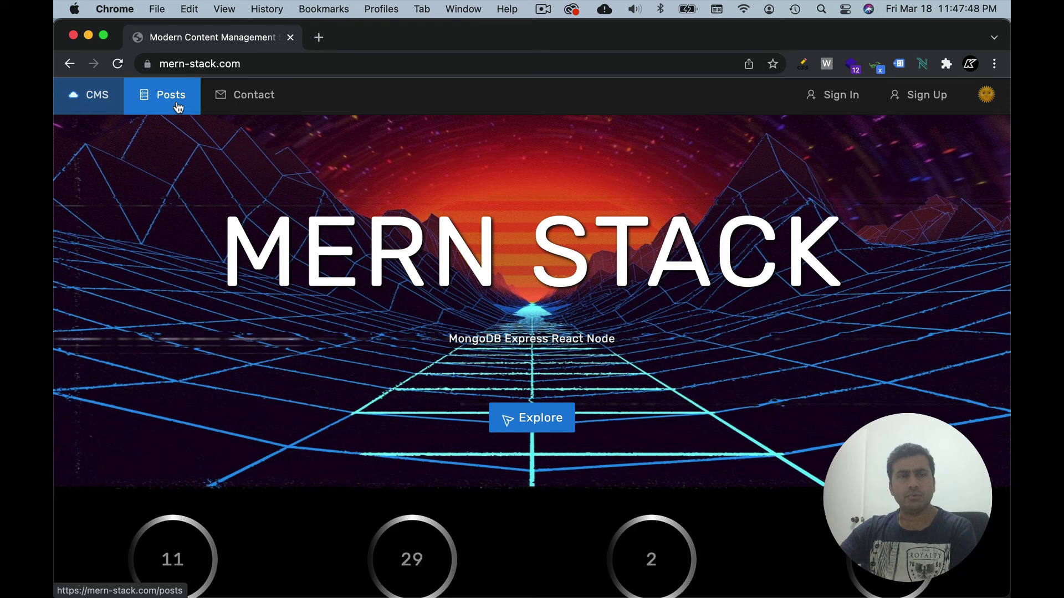
Switch to the light theme and open the Multi User SEO Blogging Platform post, highlighting its code example
{"action": "left_click", "coordinate": [986, 94]}
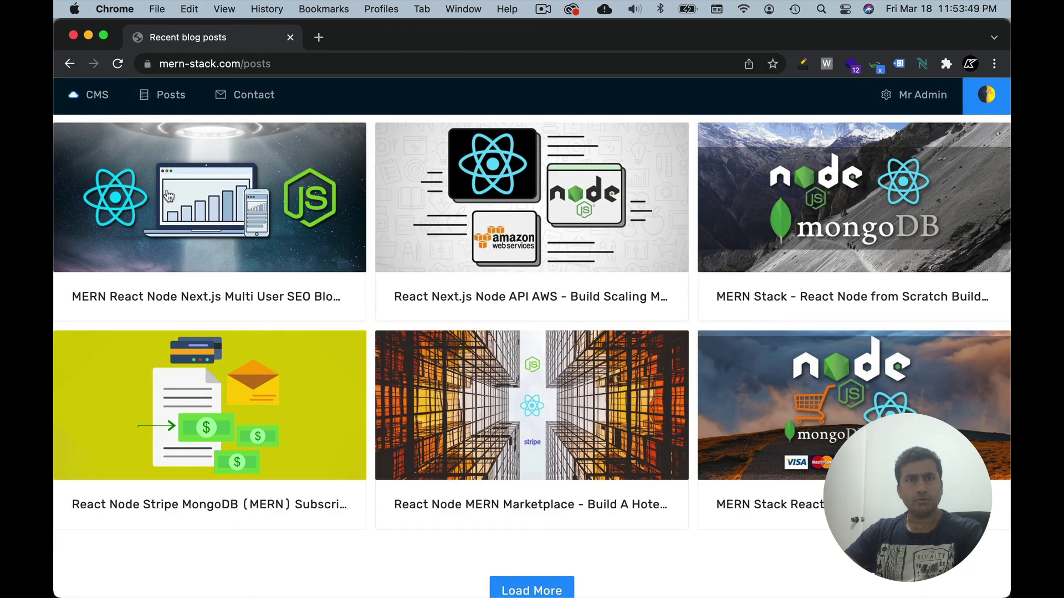
{"action": "left_click", "coordinate": [225, 227]}
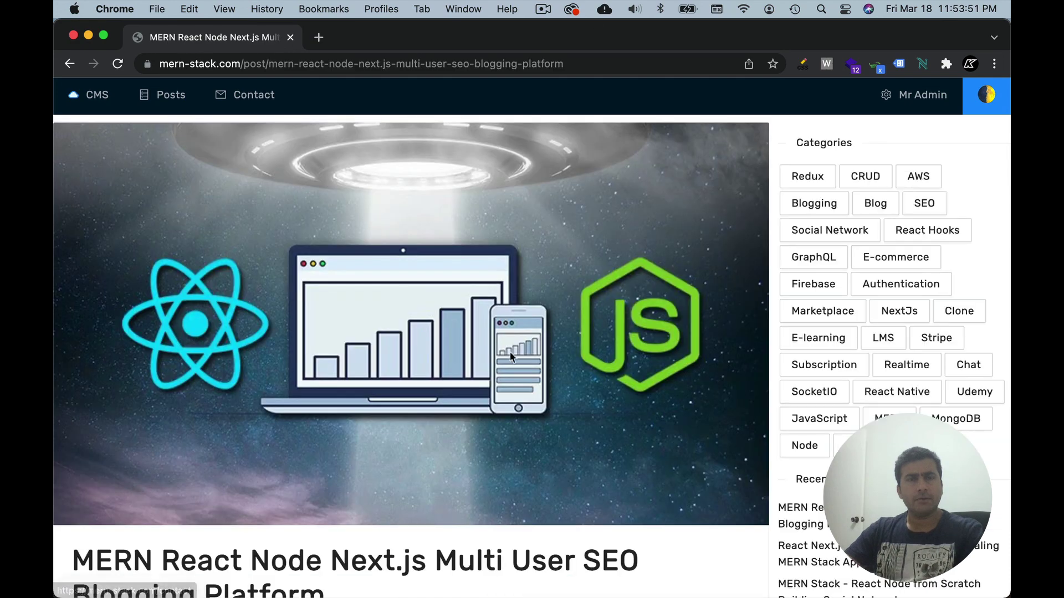
{"action": "scroll", "coordinate": [446, 367], "scroll_direction": "down", "scroll_amount": 5}
{"action": "scroll", "coordinate": [447, 370], "scroll_direction": "down", "scroll_amount": 3}
{"action": "scroll", "coordinate": [444, 366], "scroll_direction": "down", "scroll_amount": 2}
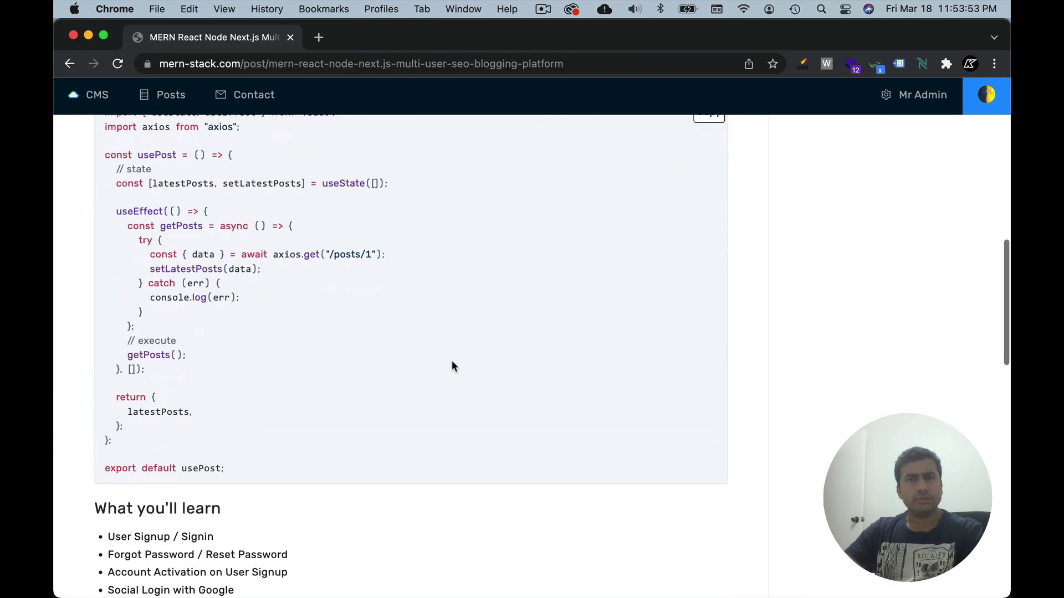
{"action": "scroll", "coordinate": [452, 361], "scroll_direction": "up", "scroll_amount": 1}
{"action": "scroll", "coordinate": [452, 363], "scroll_direction": "up", "scroll_amount": 1}
{"action": "scroll", "coordinate": [451, 364], "scroll_direction": "down", "scroll_amount": 3}
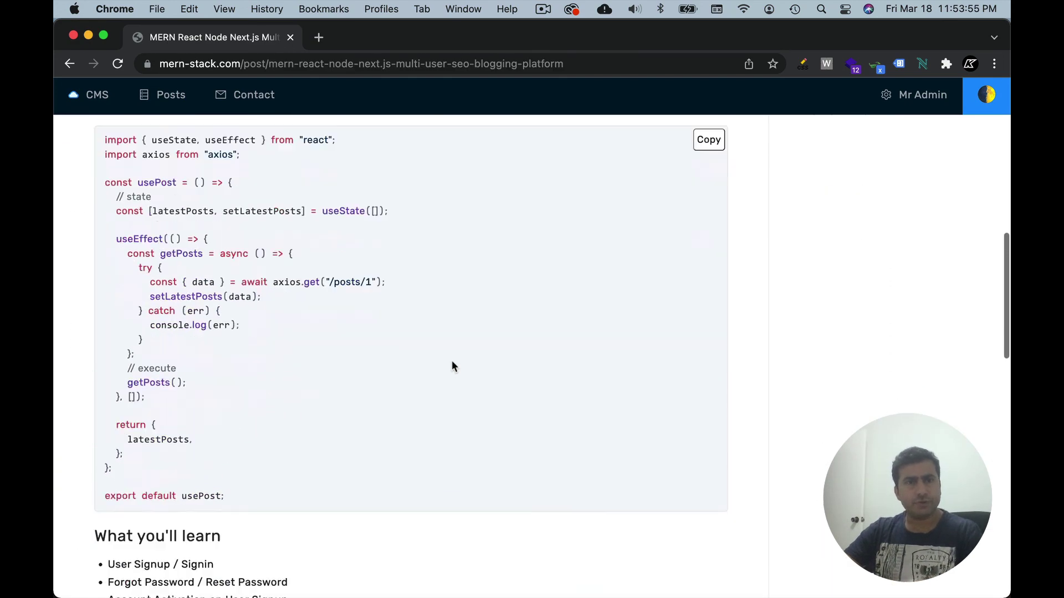
{"action": "scroll", "coordinate": [454, 359], "scroll_direction": "down", "scroll_amount": 1}
{"action": "scroll", "coordinate": [454, 359], "scroll_direction": "up", "scroll_amount": 3}
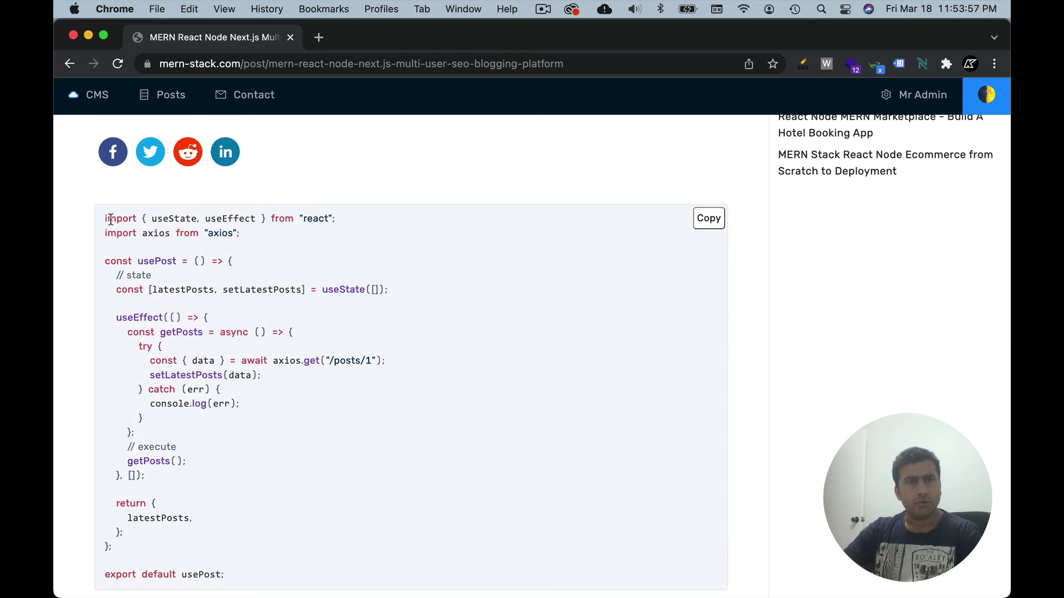
{"action": "left_click_drag", "start_coordinate": [109, 219], "coordinate": [215, 529]}
{"action": "left_click", "coordinate": [255, 234]}
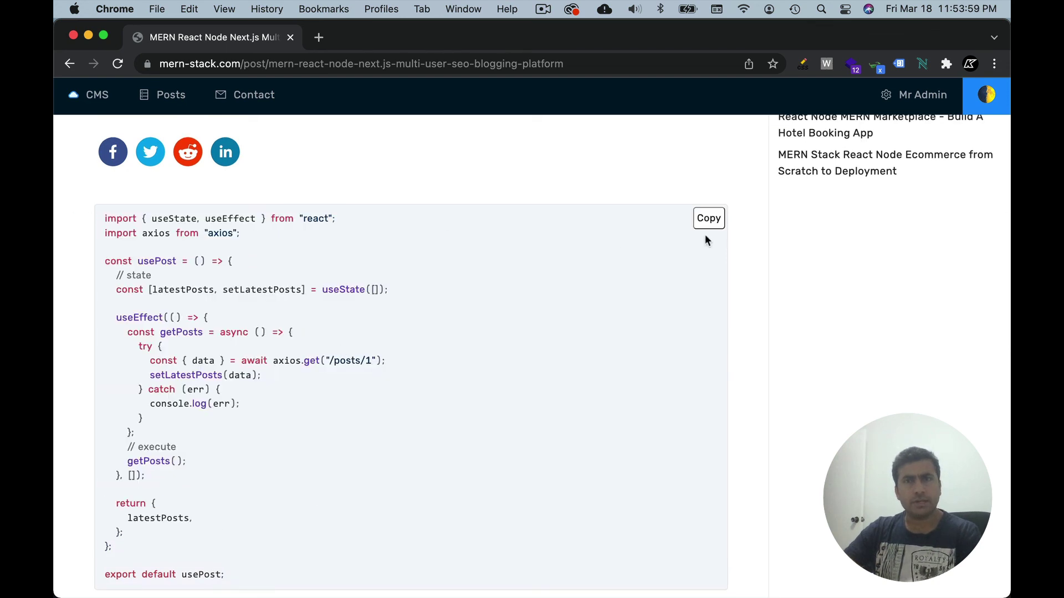
{"action": "scroll", "coordinate": [385, 384], "scroll_direction": "down", "scroll_amount": 2}
{"action": "scroll", "coordinate": [385, 381], "scroll_direction": "down", "scroll_amount": 3}
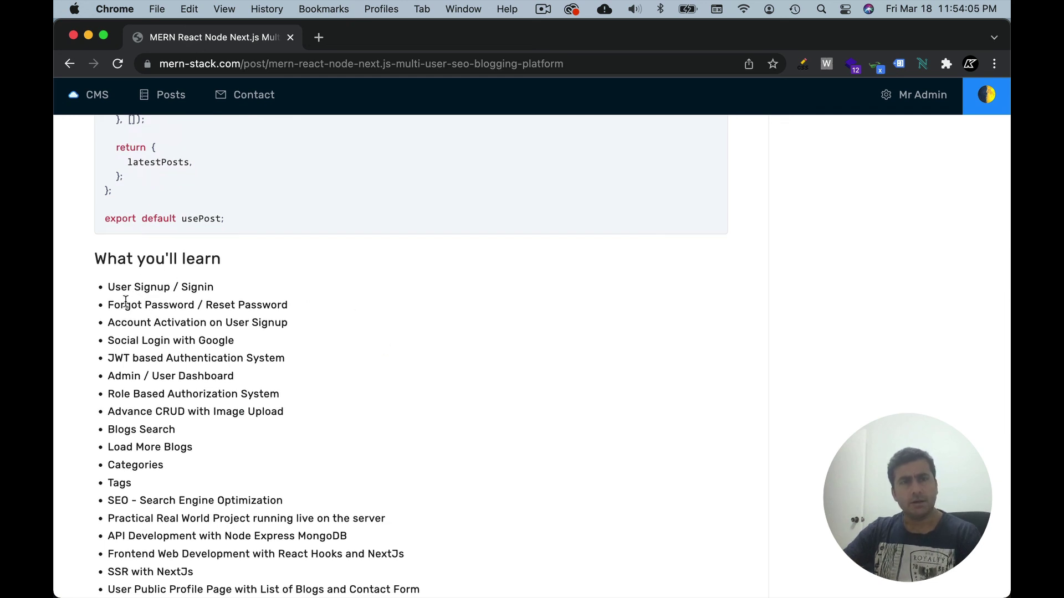
Highlight part of the What you'll learn list, then go back to the recent posts grid
{"action": "left_click_drag", "start_coordinate": [133, 302], "coordinate": [178, 358]}
{"action": "left_click", "coordinate": [311, 349]}
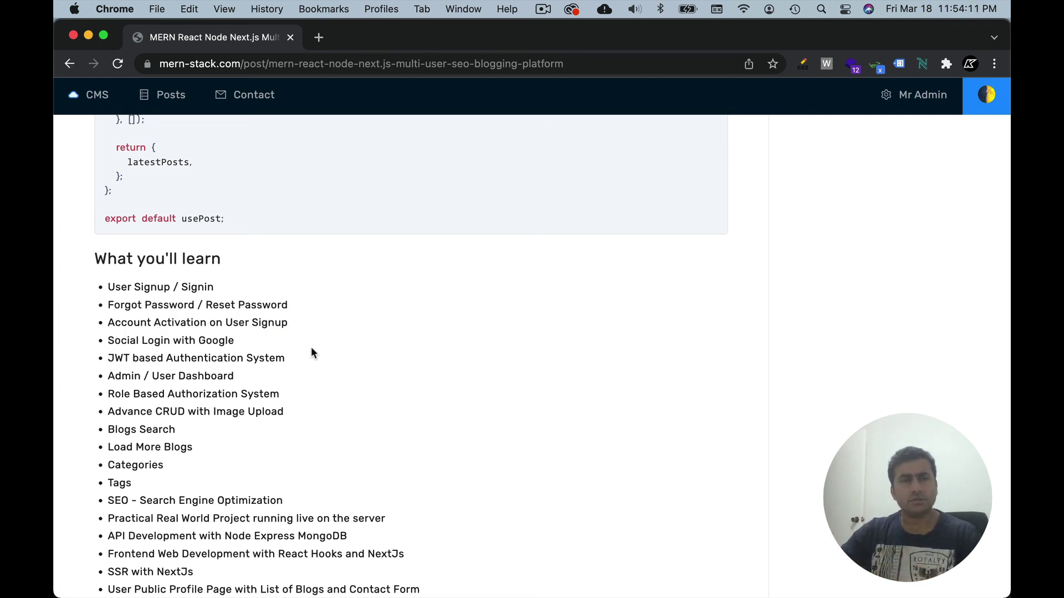
{"action": "scroll", "coordinate": [369, 398], "scroll_direction": "down", "scroll_amount": 3}
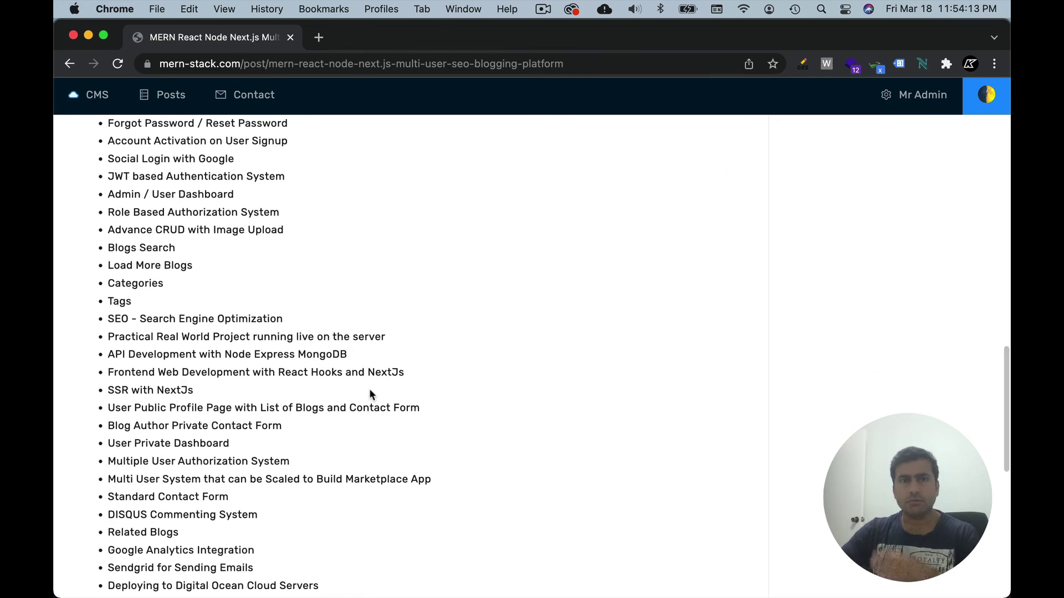
{"action": "scroll", "coordinate": [371, 395], "scroll_direction": "down", "scroll_amount": 1}
{"action": "scroll", "coordinate": [369, 394], "scroll_direction": "down", "scroll_amount": 1}
{"action": "scroll", "coordinate": [369, 394], "scroll_direction": "down", "scroll_amount": 1}
{"action": "scroll", "coordinate": [370, 393], "scroll_direction": "up", "scroll_amount": 1}
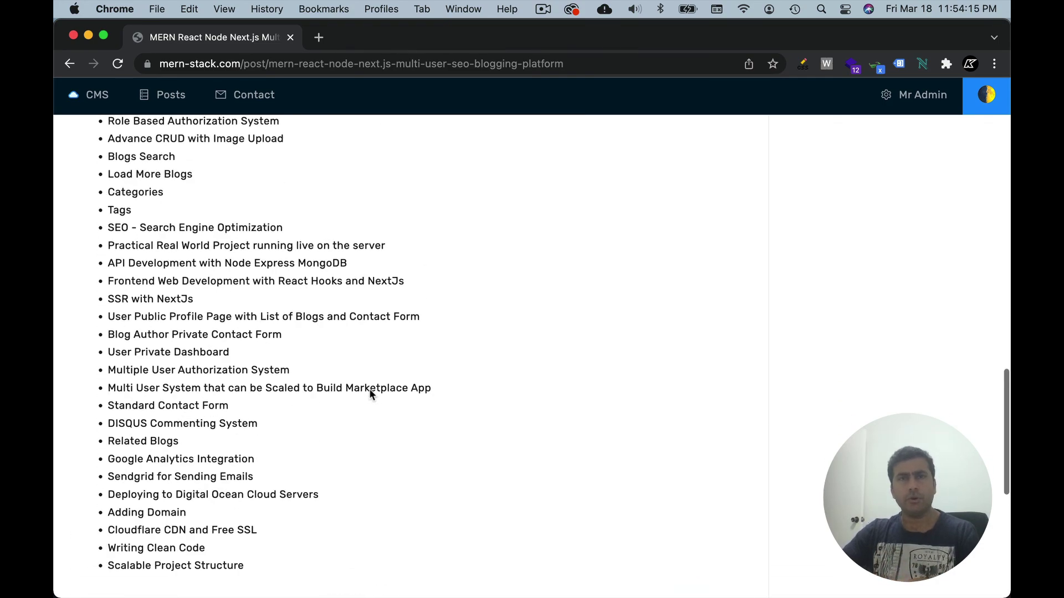
{"action": "scroll", "coordinate": [324, 194], "scroll_direction": "up", "scroll_amount": 10}
{"action": "scroll", "coordinate": [587, 455], "scroll_direction": "up", "scroll_amount": 1}
{"action": "scroll", "coordinate": [341, 159], "scroll_direction": "up", "scroll_amount": 1}
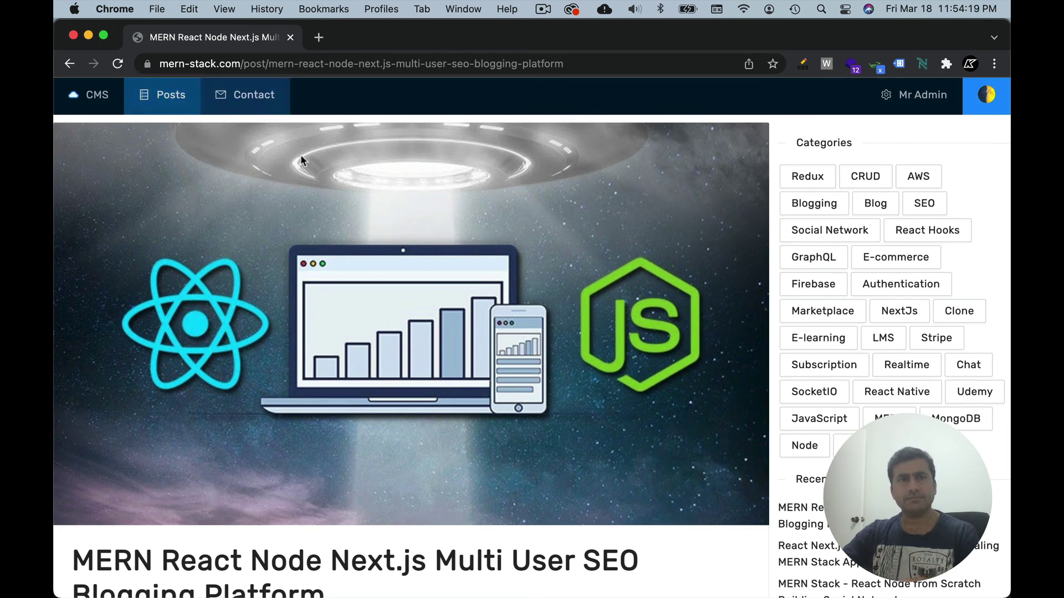
{"action": "left_click", "coordinate": [171, 97]}
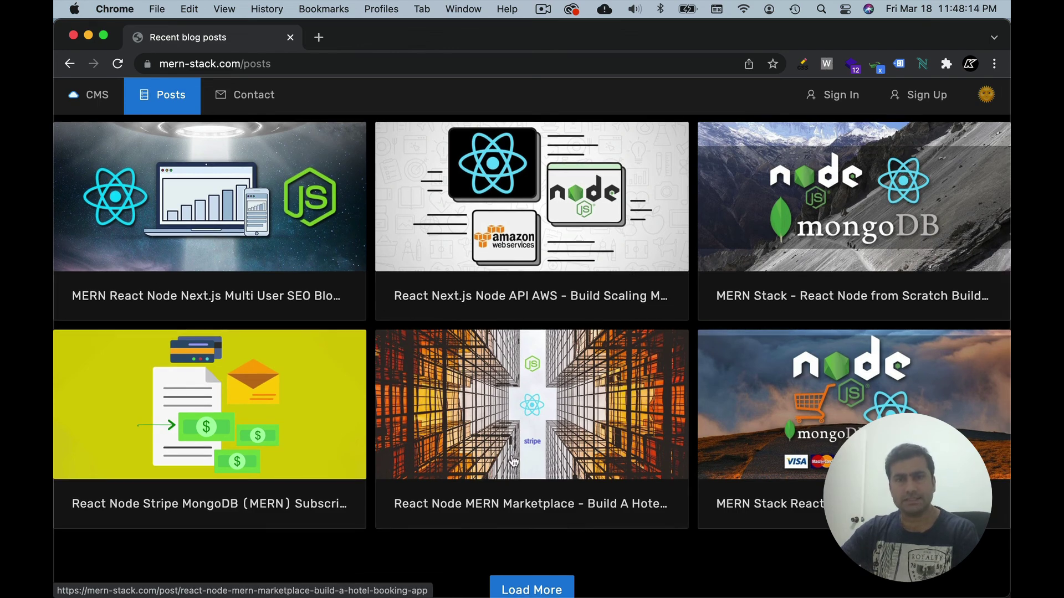
{"action": "scroll", "coordinate": [582, 538], "scroll_direction": "down", "scroll_amount": 2}
Load More posts at the grid bottom, then open the MERN React Node Next.js blogging post card
{"action": "left_click", "coordinate": [533, 548]}
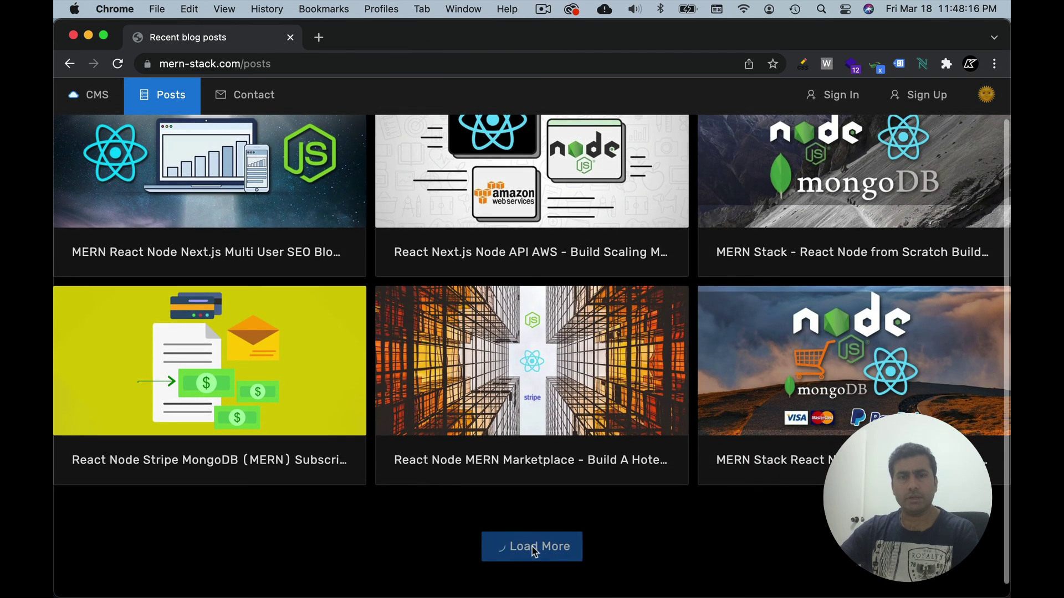
{"action": "scroll", "coordinate": [533, 552], "scroll_direction": "down", "scroll_amount": 3}
{"action": "scroll", "coordinate": [533, 552], "scroll_direction": "down", "scroll_amount": 1}
{"action": "scroll", "coordinate": [533, 552], "scroll_direction": "down", "scroll_amount": 2}
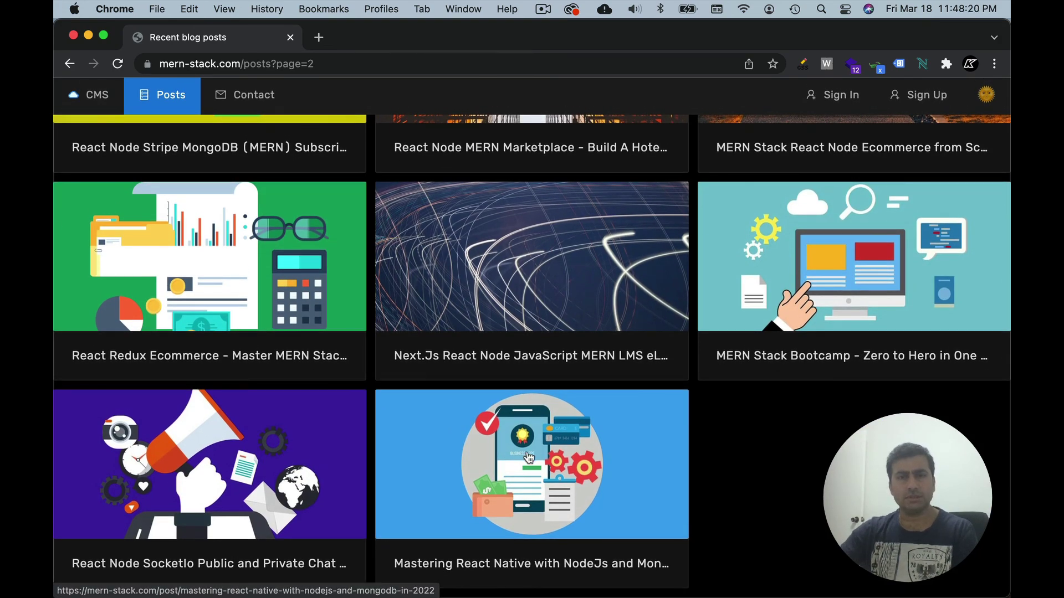
{"action": "scroll", "coordinate": [549, 332], "scroll_direction": "up", "scroll_amount": 1}
{"action": "scroll", "coordinate": [549, 332], "scroll_direction": "up", "scroll_amount": 4}
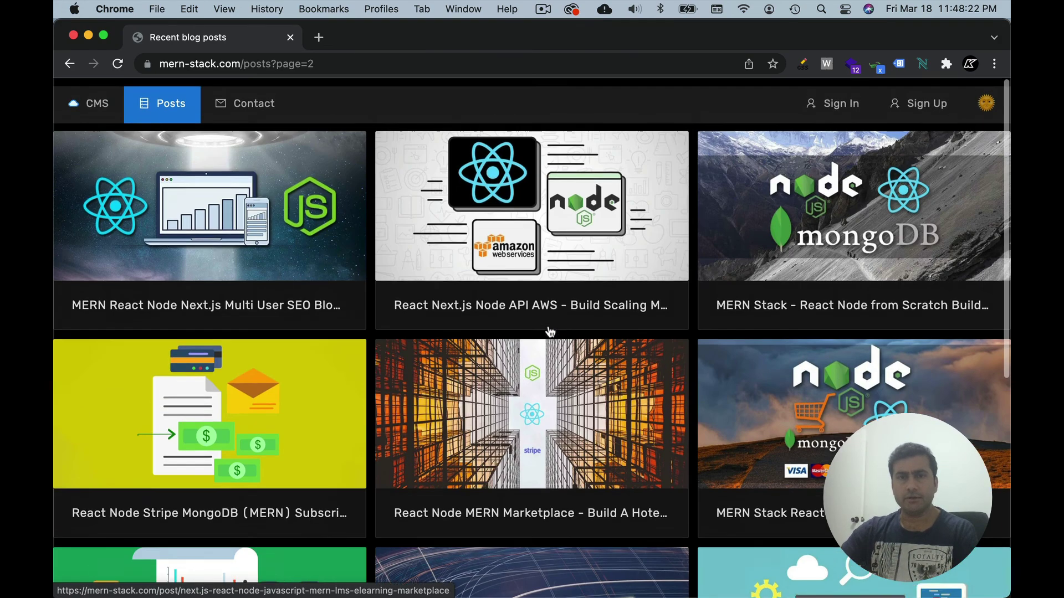
{"action": "scroll", "coordinate": [548, 332], "scroll_direction": "down", "scroll_amount": 4}
{"action": "scroll", "coordinate": [548, 331], "scroll_direction": "down", "scroll_amount": 1}
{"action": "scroll", "coordinate": [566, 278], "scroll_direction": "up", "scroll_amount": 5}
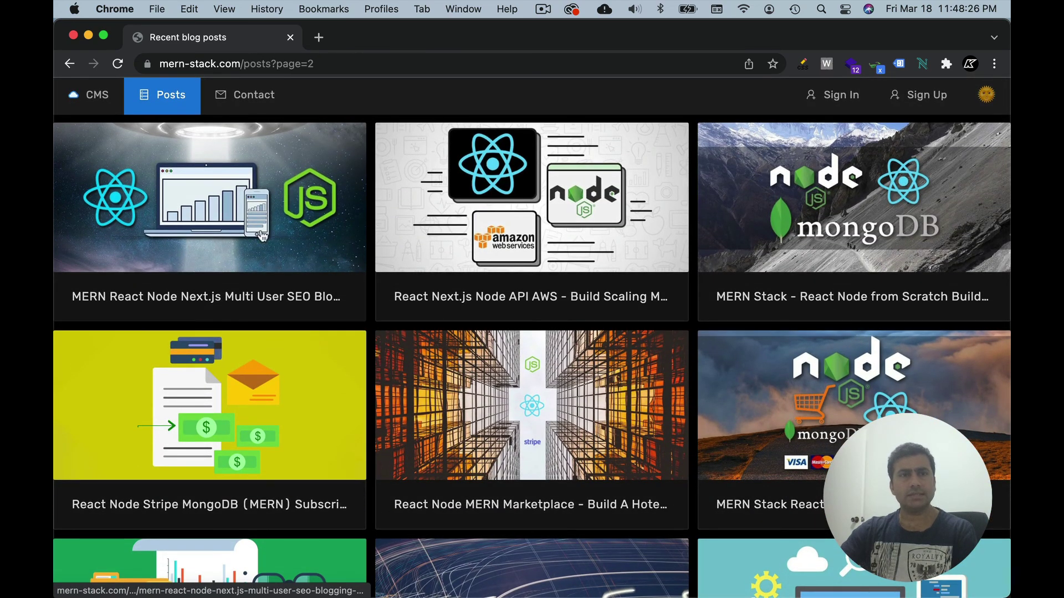
{"action": "left_click", "coordinate": [226, 217]}
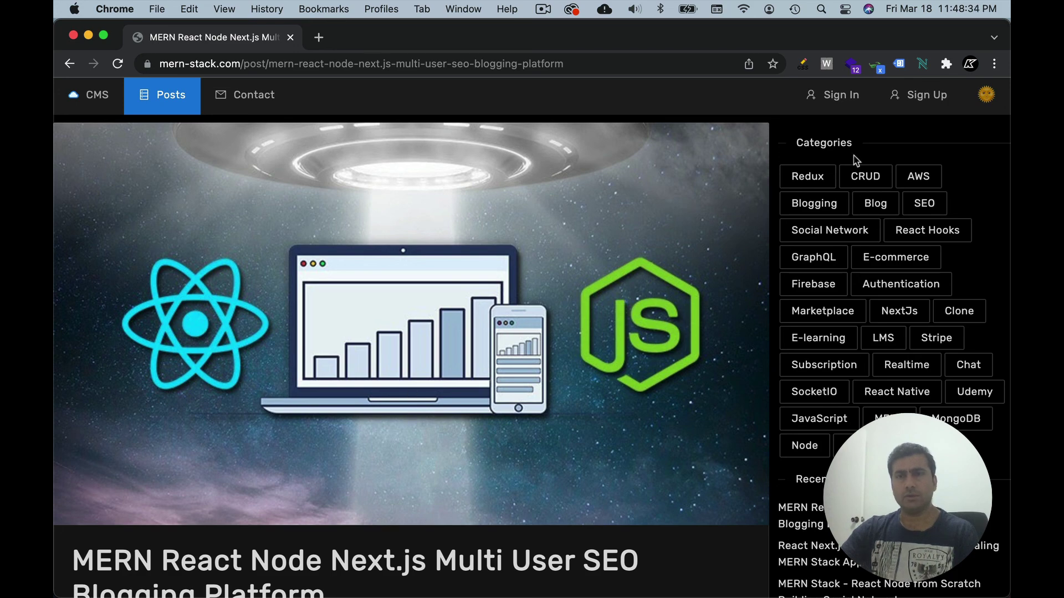
{"action": "scroll", "coordinate": [869, 347], "scroll_direction": "down", "scroll_amount": 5}
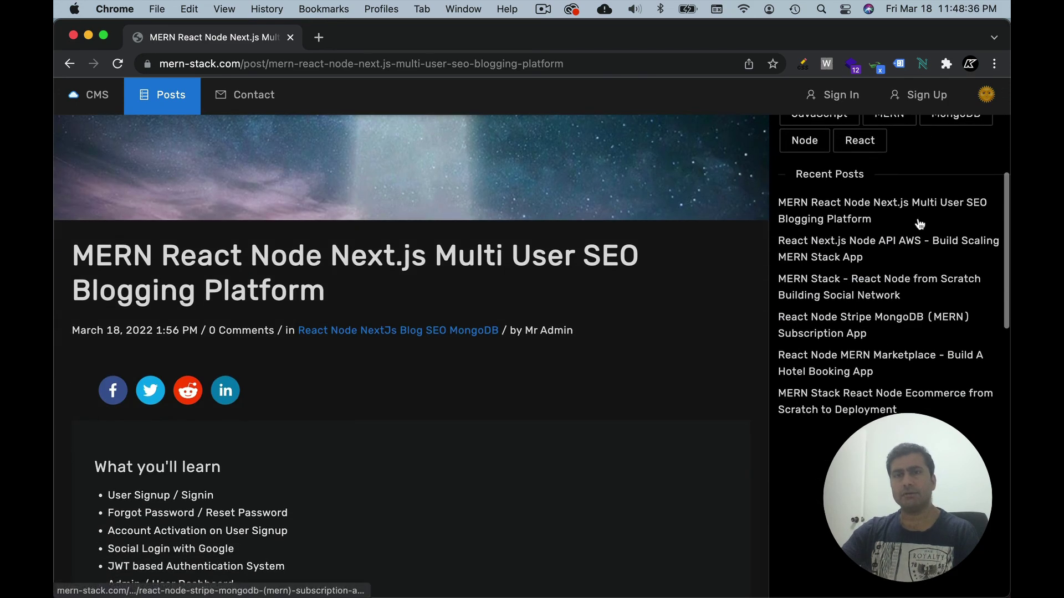
{"action": "scroll", "coordinate": [532, 355], "scroll_direction": "down", "scroll_amount": 2}
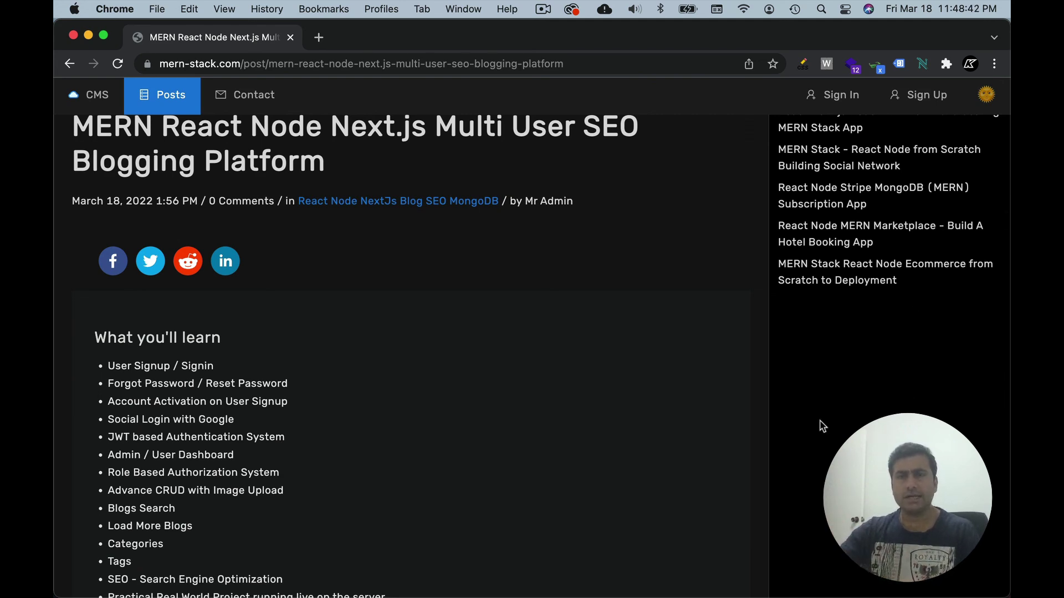
{"action": "scroll", "coordinate": [898, 372], "scroll_direction": "down", "scroll_amount": 3}
{"action": "scroll", "coordinate": [898, 371], "scroll_direction": "up", "scroll_amount": 10}
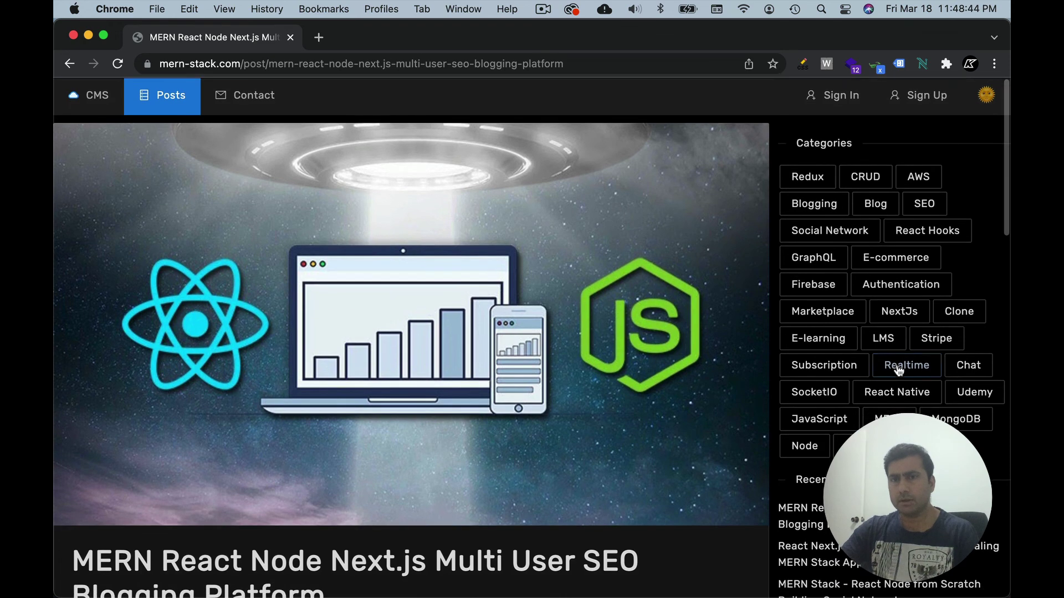
{"action": "scroll", "coordinate": [898, 371], "scroll_direction": "down", "scroll_amount": 1}
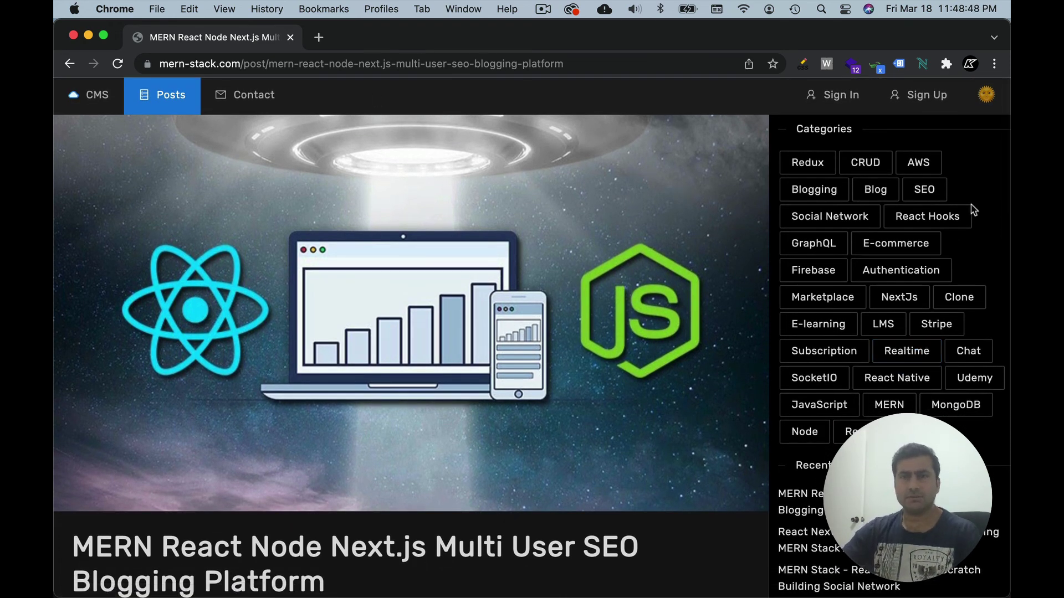
{"action": "scroll", "coordinate": [784, 349], "scroll_direction": "down", "scroll_amount": 5}
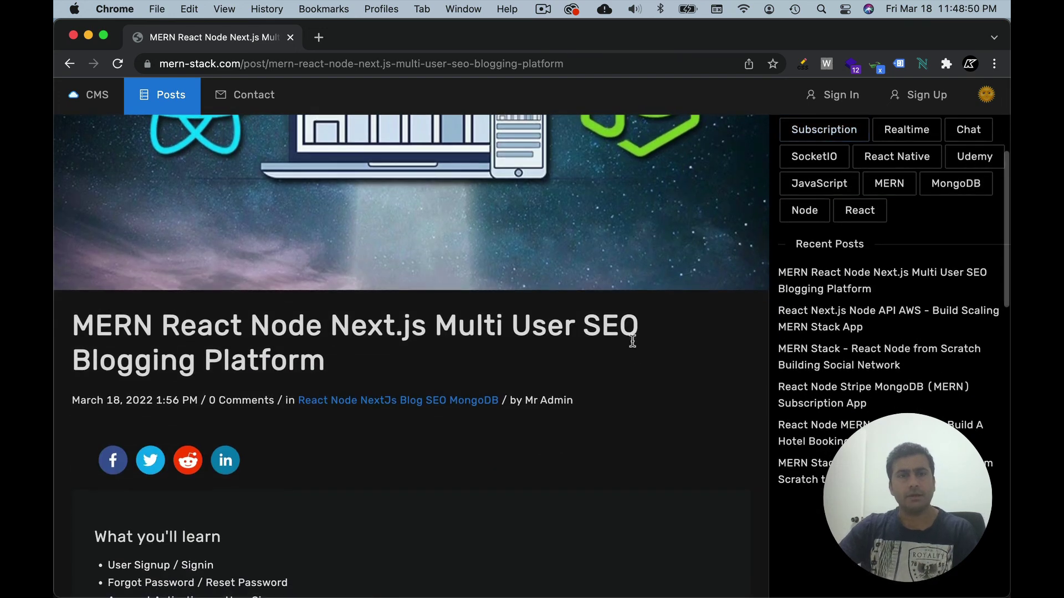
{"action": "scroll", "coordinate": [631, 355], "scroll_direction": "down", "scroll_amount": 3}
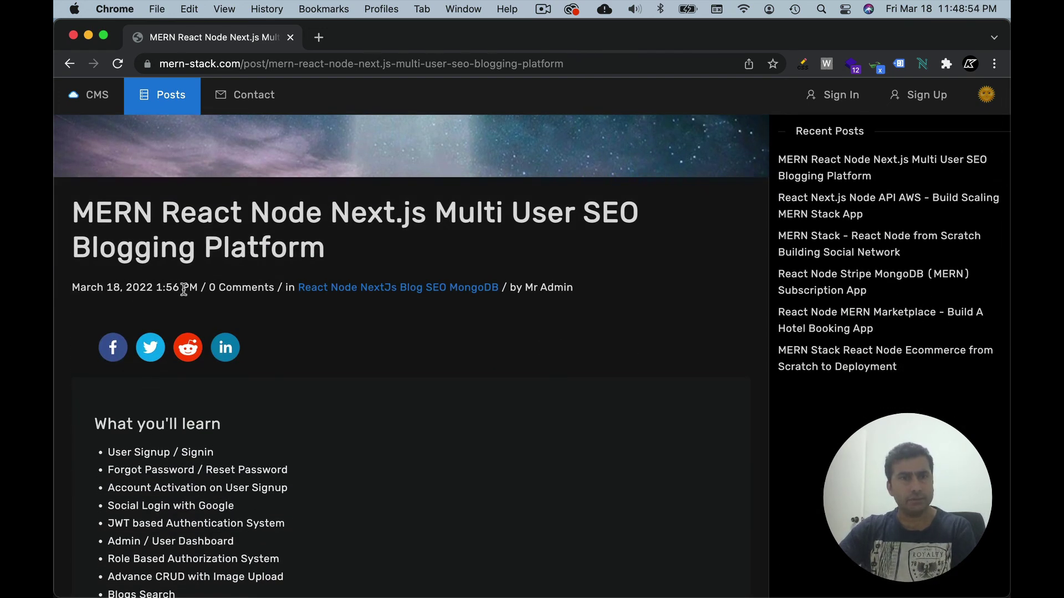
{"action": "left_click_drag", "start_coordinate": [269, 288], "coordinate": [203, 295]}
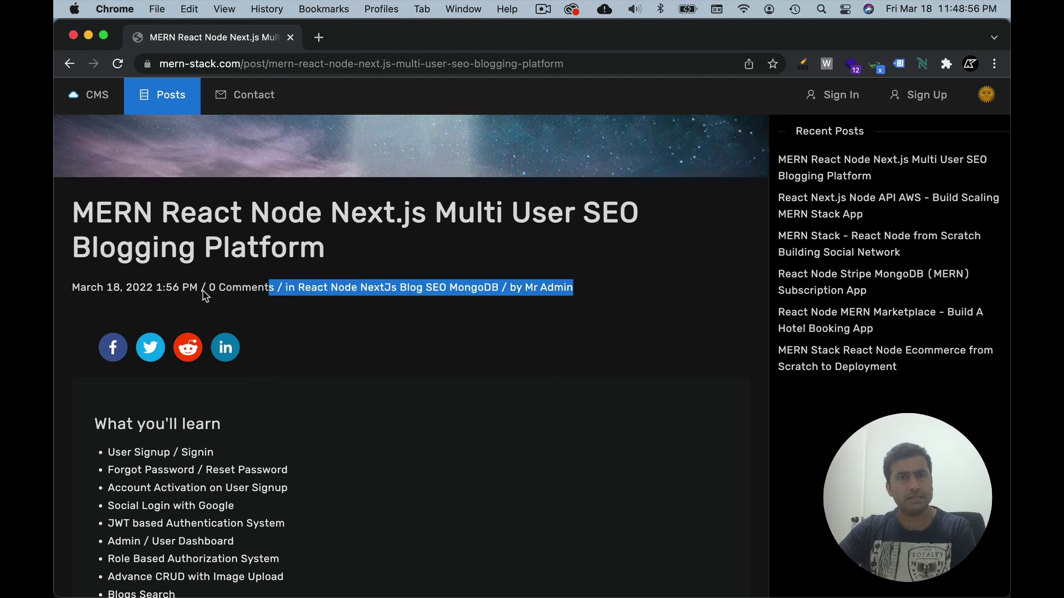
{"action": "scroll", "coordinate": [361, 398], "scroll_direction": "down", "scroll_amount": 5}
{"action": "scroll", "coordinate": [360, 399], "scroll_direction": "down", "scroll_amount": 5}
{"action": "scroll", "coordinate": [362, 392], "scroll_direction": "down", "scroll_amount": 2}
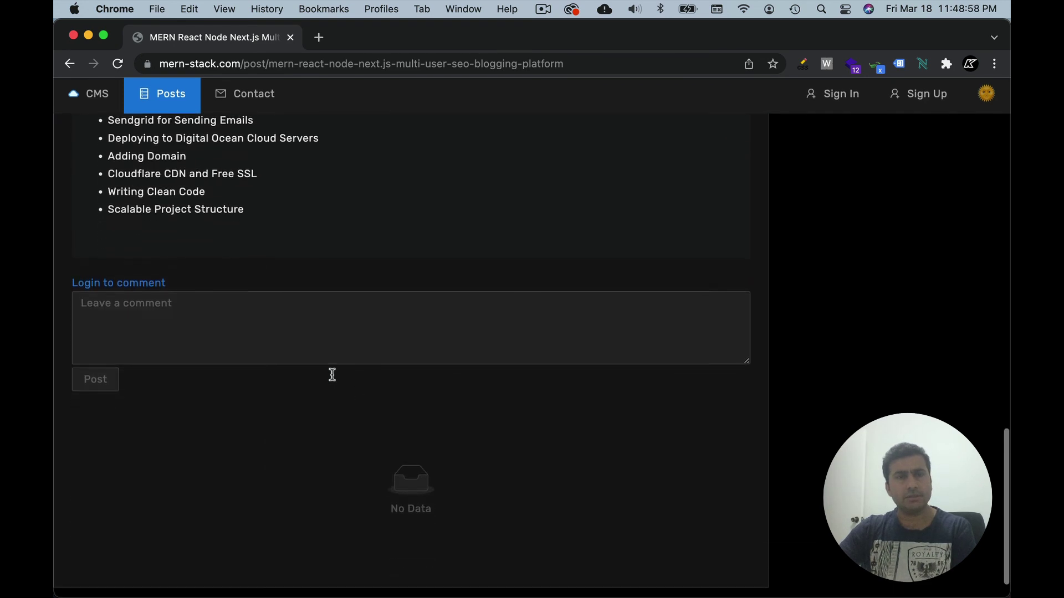
{"action": "scroll", "coordinate": [315, 311], "scroll_direction": "up", "scroll_amount": 10}
{"action": "scroll", "coordinate": [323, 309], "scroll_direction": "up", "scroll_amount": 5}
{"action": "scroll", "coordinate": [321, 302], "scroll_direction": "up", "scroll_amount": 1}
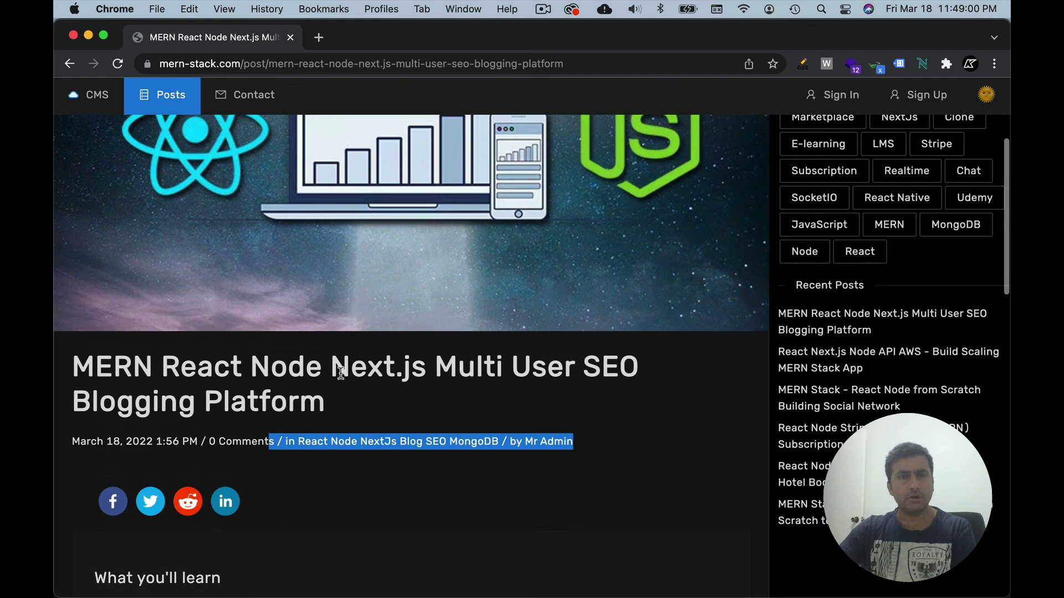
{"action": "scroll", "coordinate": [342, 374], "scroll_direction": "down", "scroll_amount": 3}
{"action": "left_click", "coordinate": [318, 361]}
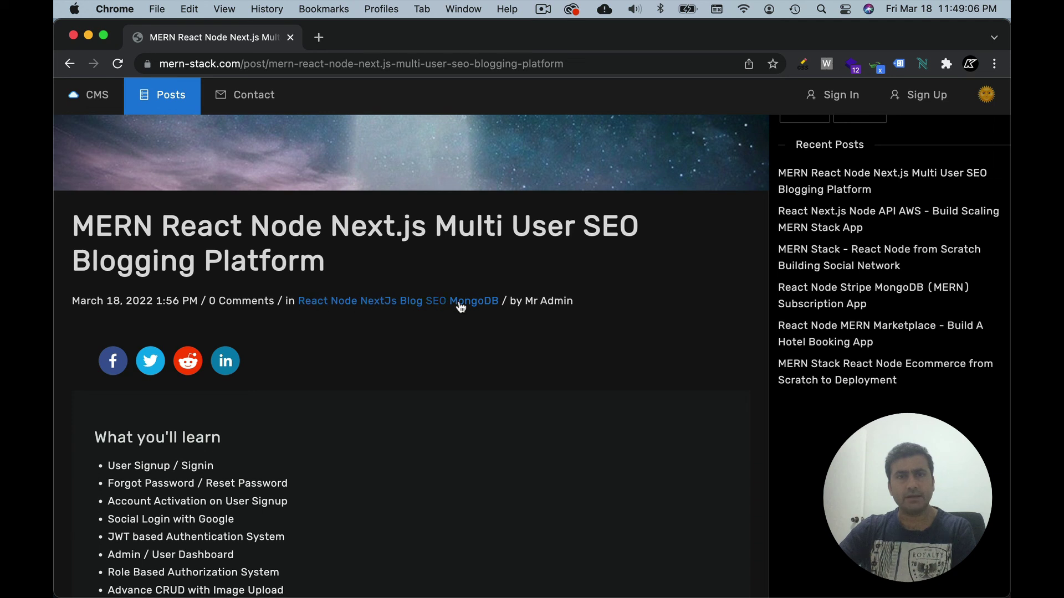
{"action": "left_click_drag", "start_coordinate": [541, 304], "coordinate": [579, 307]}
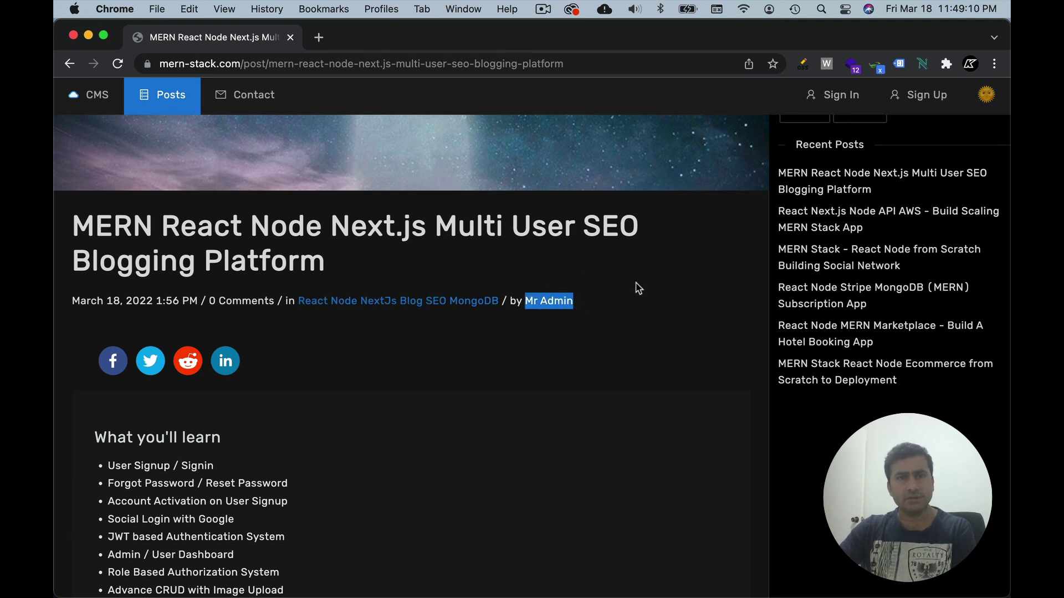
{"action": "left_click", "coordinate": [569, 352]}
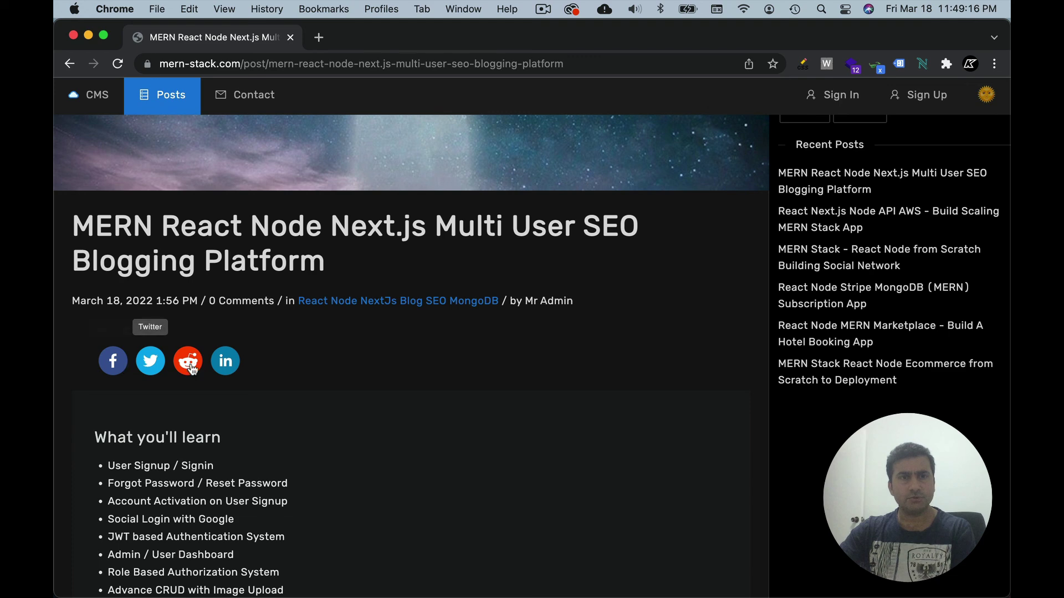
{"action": "left_click", "coordinate": [226, 362]}
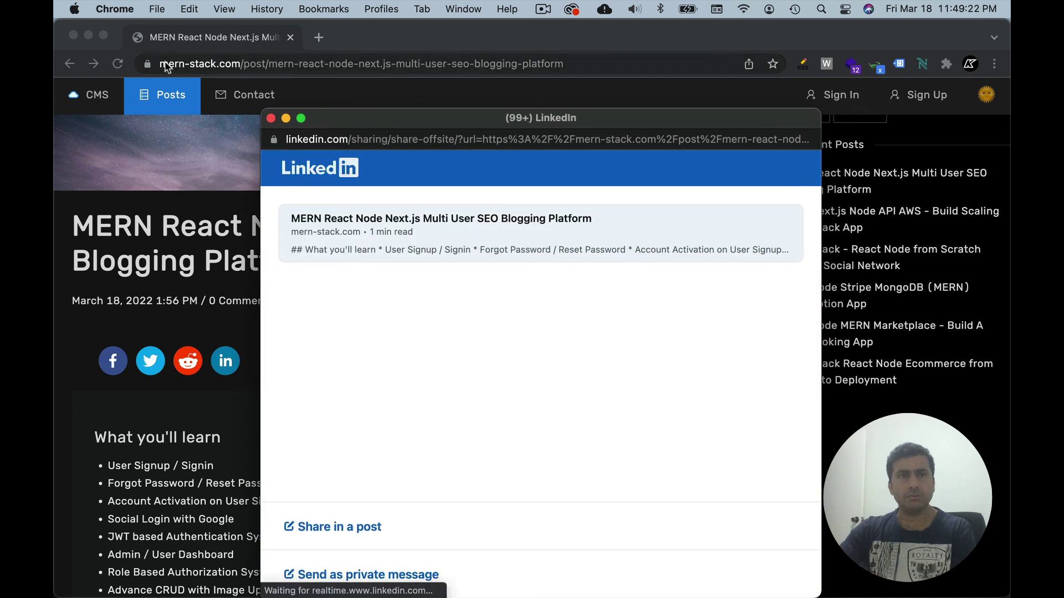
{"action": "left_click_drag", "start_coordinate": [237, 73], "coordinate": [145, 79]}
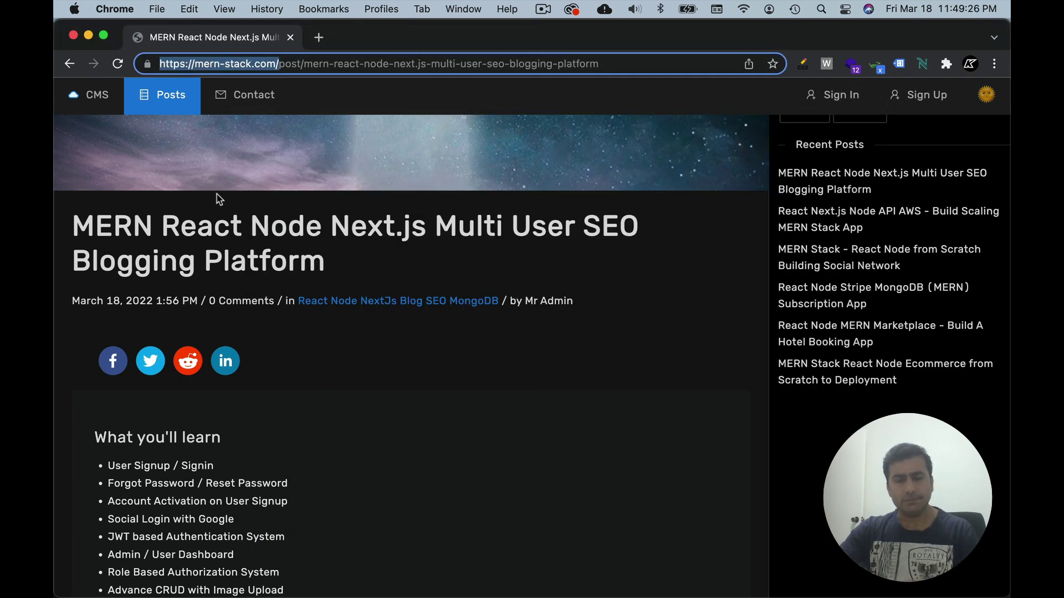
{"action": "key", "text": "ctrl+Up"}
{"action": "left_click", "coordinate": [718, 226]}
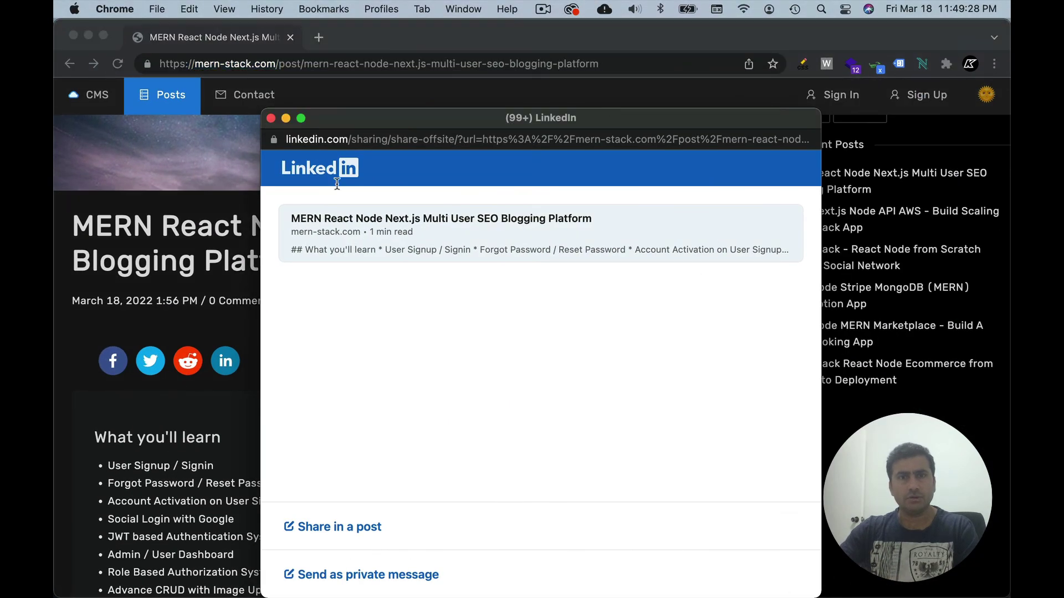
{"action": "left_click", "coordinate": [272, 119]}
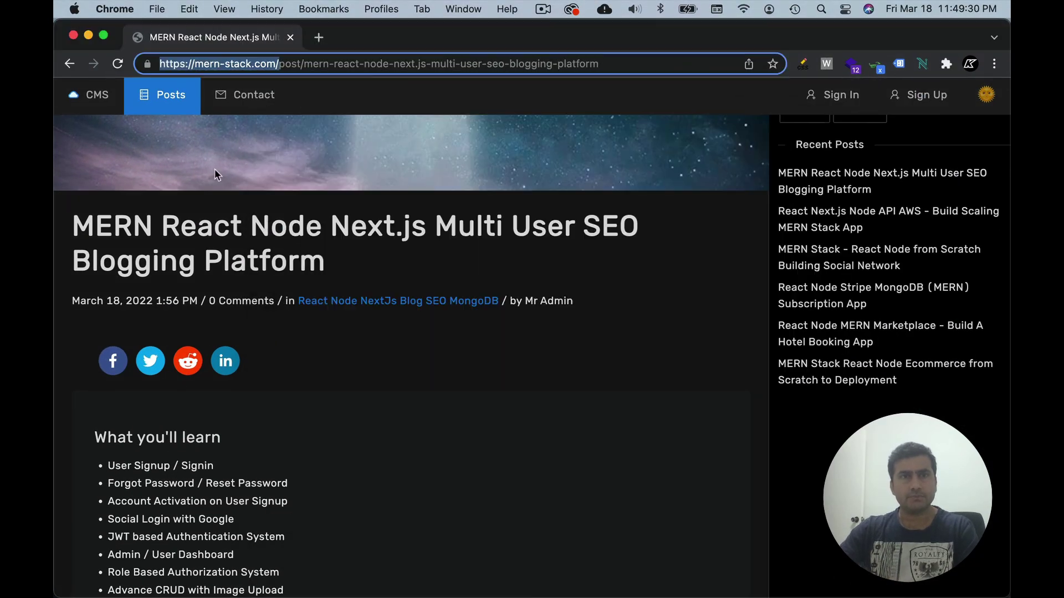
{"action": "scroll", "coordinate": [442, 358], "scroll_direction": "down", "scroll_amount": 5}
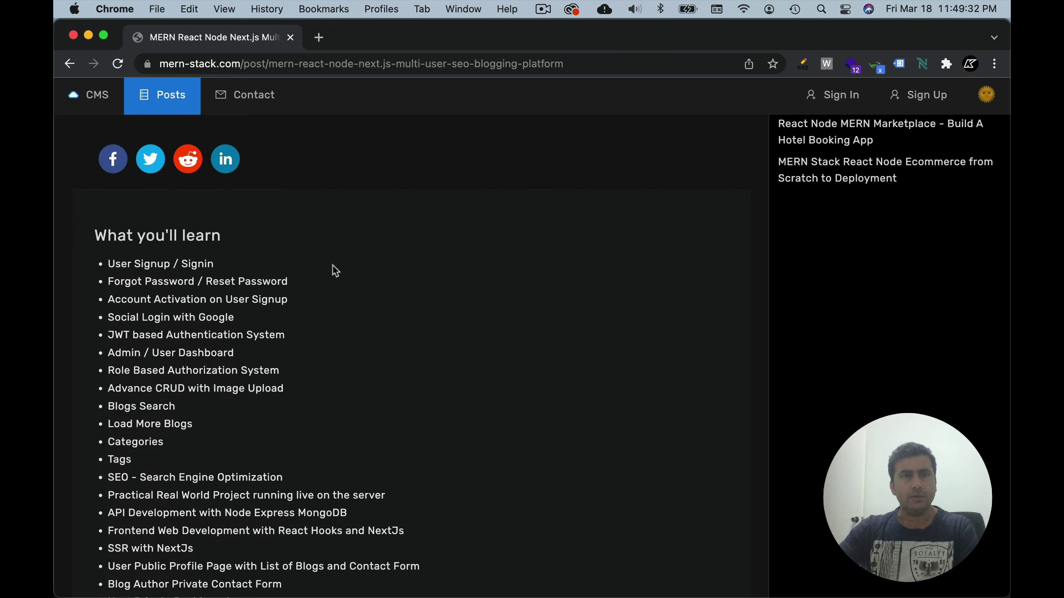
{"action": "scroll", "coordinate": [332, 274], "scroll_direction": "down", "scroll_amount": 2}
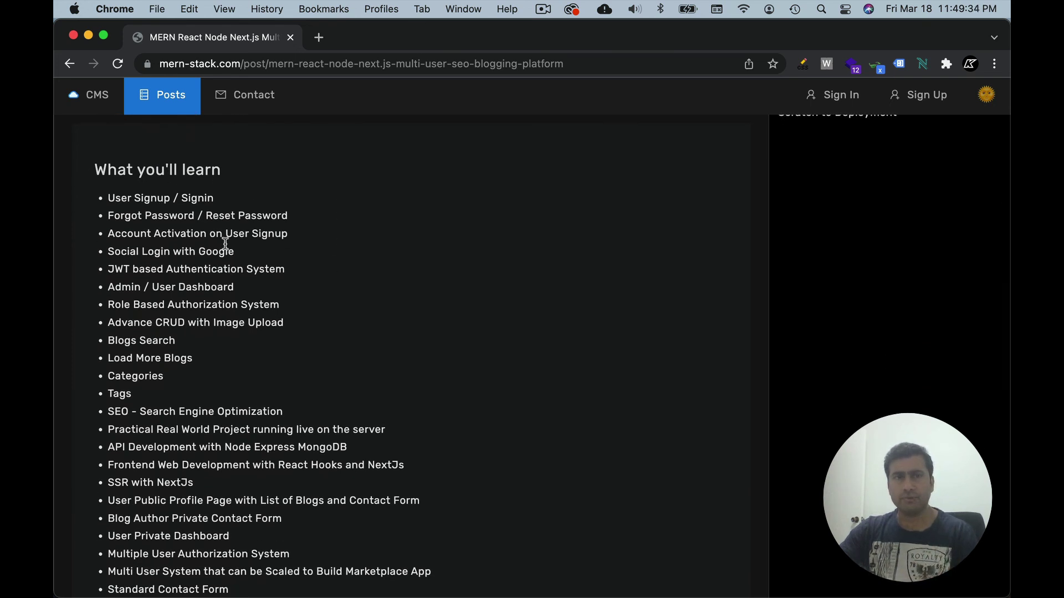
{"action": "scroll", "coordinate": [251, 408], "scroll_direction": "down", "scroll_amount": 2}
{"action": "scroll", "coordinate": [262, 426], "scroll_direction": "up", "scroll_amount": 3}
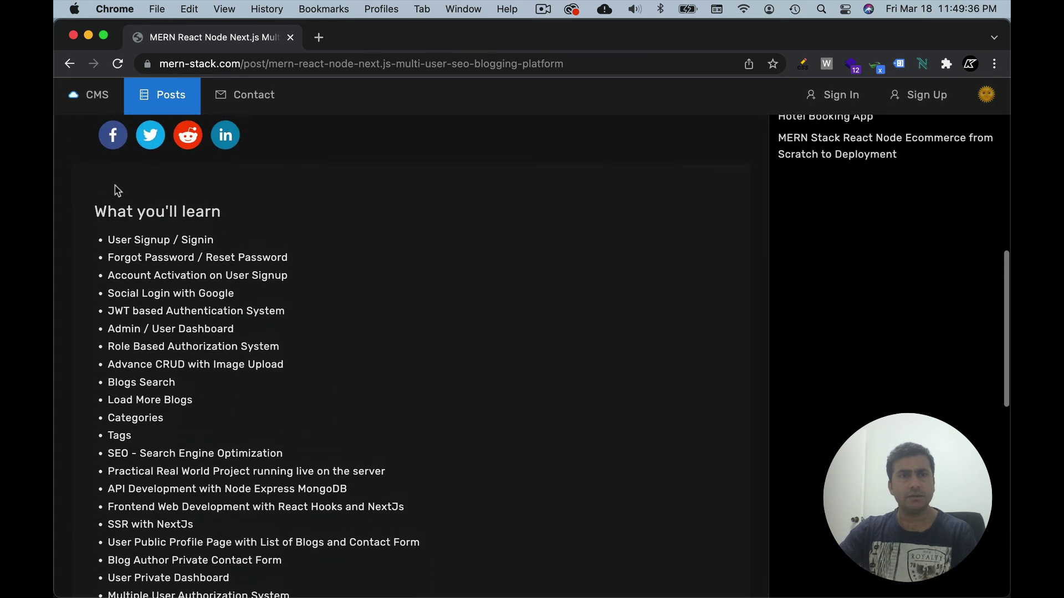
{"action": "left_click_drag", "start_coordinate": [145, 247], "coordinate": [200, 430]}
{"action": "scroll", "coordinate": [219, 349], "scroll_direction": "down", "scroll_amount": 3}
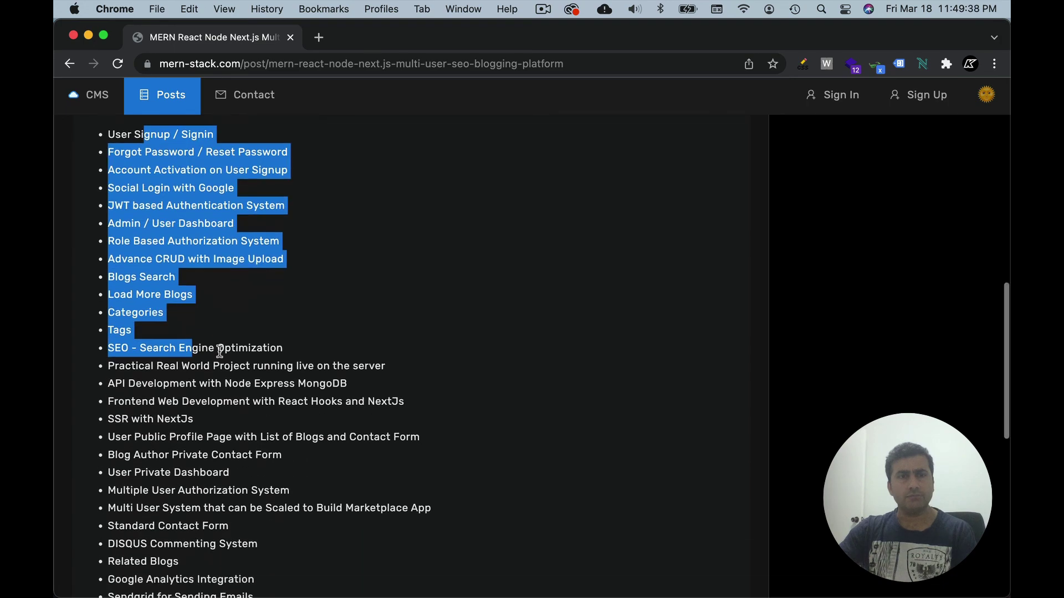
{"action": "scroll", "coordinate": [219, 374], "scroll_direction": "down", "scroll_amount": 6}
{"action": "scroll", "coordinate": [219, 363], "scroll_direction": "down", "scroll_amount": 3}
{"action": "scroll", "coordinate": [220, 308], "scroll_direction": "down", "scroll_amount": 3}
{"action": "scroll", "coordinate": [223, 307], "scroll_direction": "up", "scroll_amount": 10}
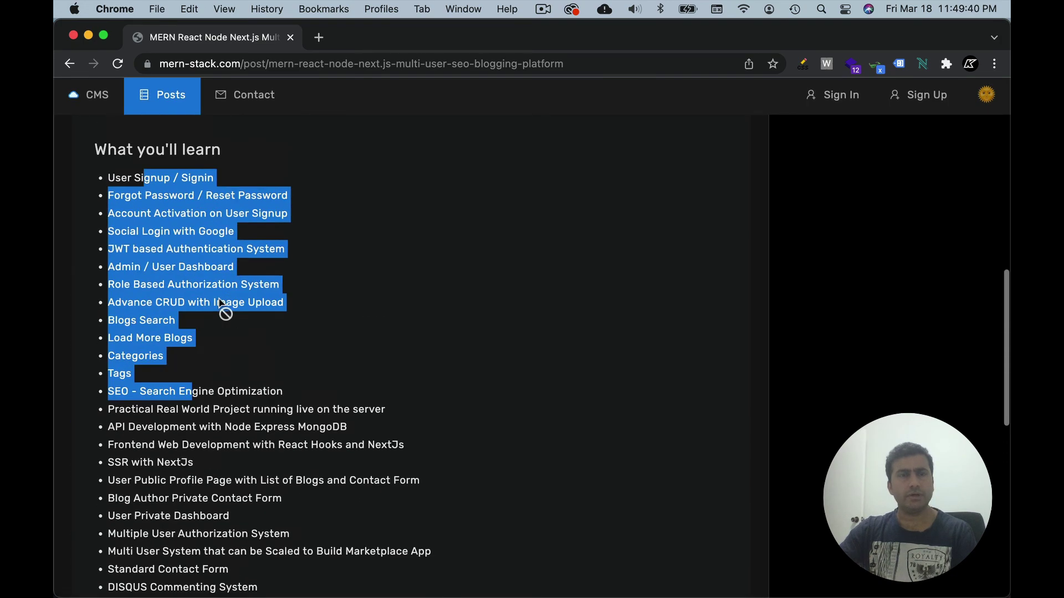
{"action": "scroll", "coordinate": [232, 309], "scroll_direction": "up", "scroll_amount": 4}
{"action": "scroll", "coordinate": [259, 275], "scroll_direction": "up", "scroll_amount": 10}
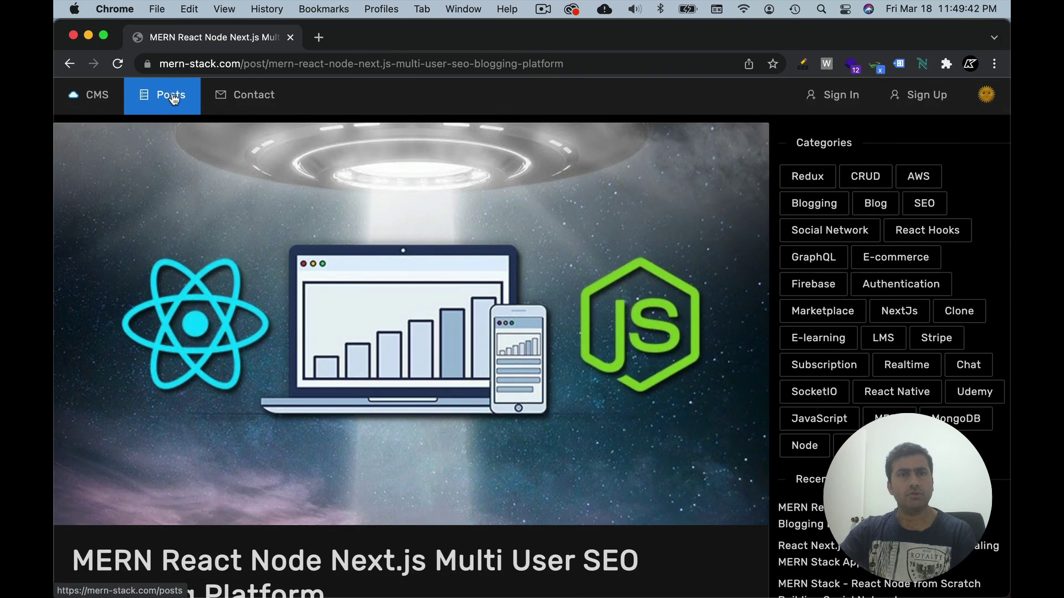
From the Posts list, load more cards and open the Mastering React Native 2022 post
{"action": "left_click", "coordinate": [172, 96]}
{"action": "scroll", "coordinate": [492, 403], "scroll_direction": "down", "scroll_amount": 1}
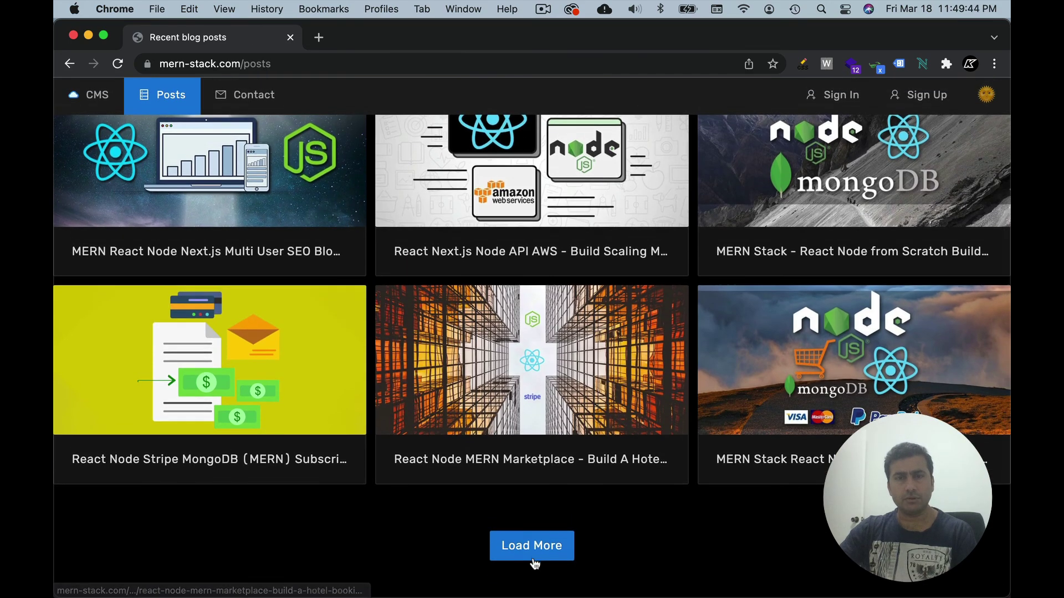
{"action": "left_click", "coordinate": [538, 544]}
{"action": "scroll", "coordinate": [498, 532], "scroll_direction": "down", "scroll_amount": 5}
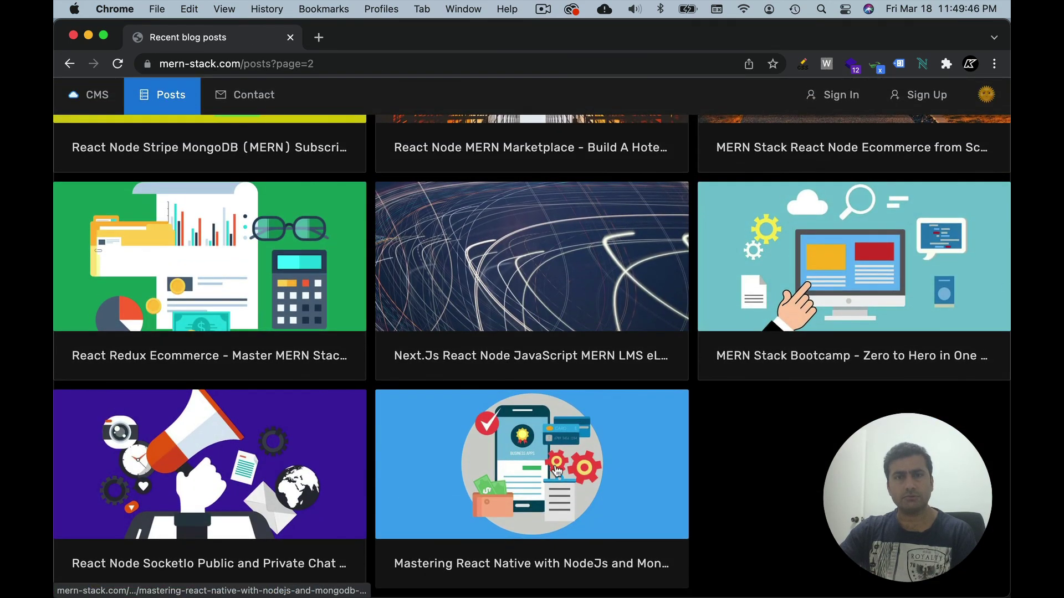
{"action": "left_click", "coordinate": [556, 471]}
{"action": "scroll", "coordinate": [593, 435], "scroll_direction": "down", "scroll_amount": 1}
{"action": "scroll", "coordinate": [592, 435], "scroll_direction": "down", "scroll_amount": 5}
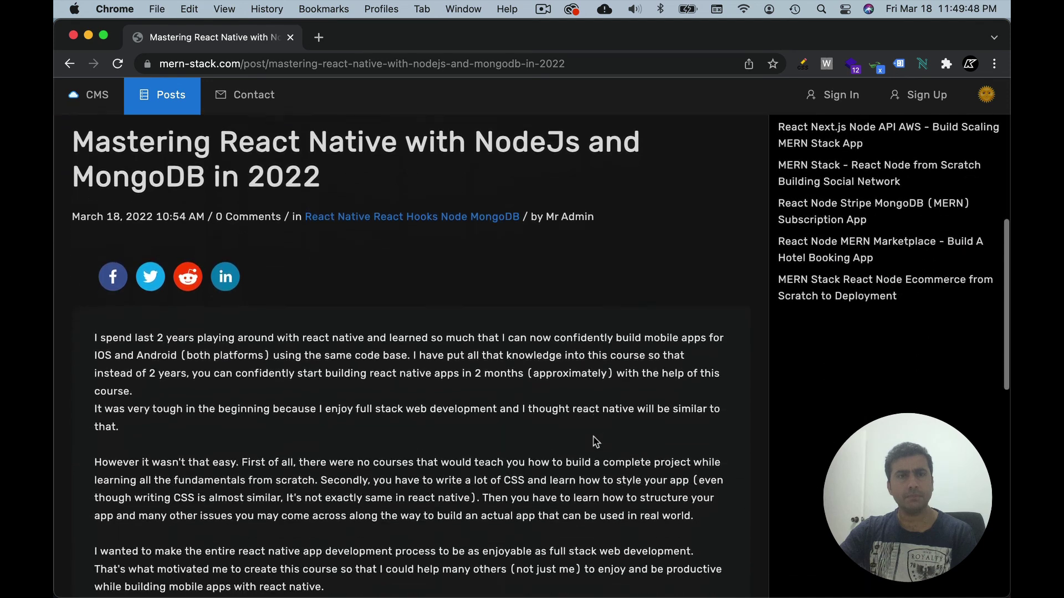
{"action": "scroll", "coordinate": [593, 436], "scroll_direction": "down", "scroll_amount": 3}
{"action": "scroll", "coordinate": [595, 443], "scroll_direction": "down", "scroll_amount": 3}
{"action": "scroll", "coordinate": [415, 387], "scroll_direction": "down", "scroll_amount": 4}
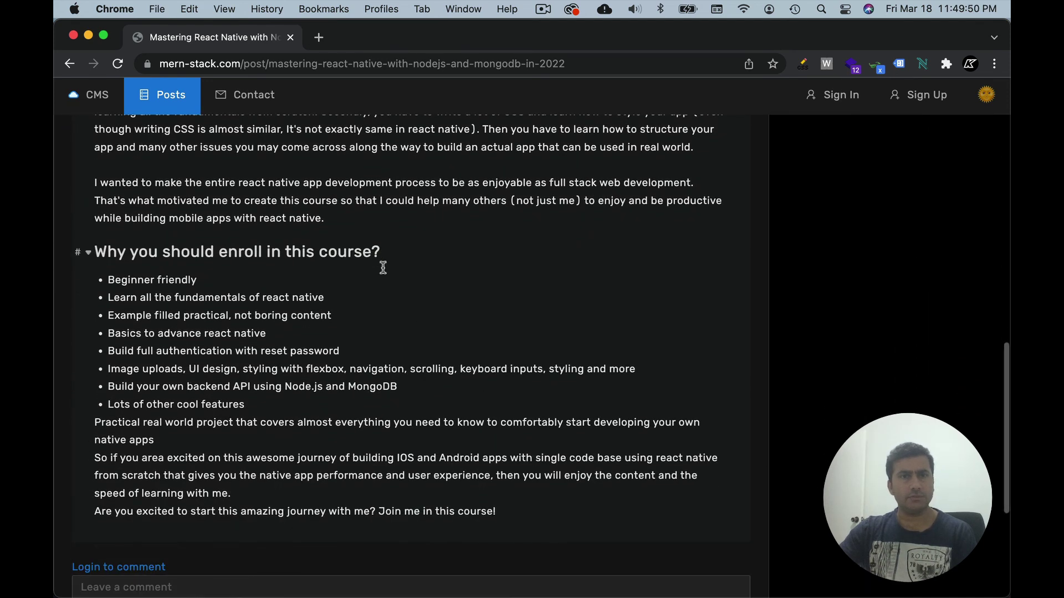
Highlight several Why you should enroll bullets, then clear the selection and refocus the window
{"action": "left_click_drag", "start_coordinate": [173, 298], "coordinate": [249, 382]}
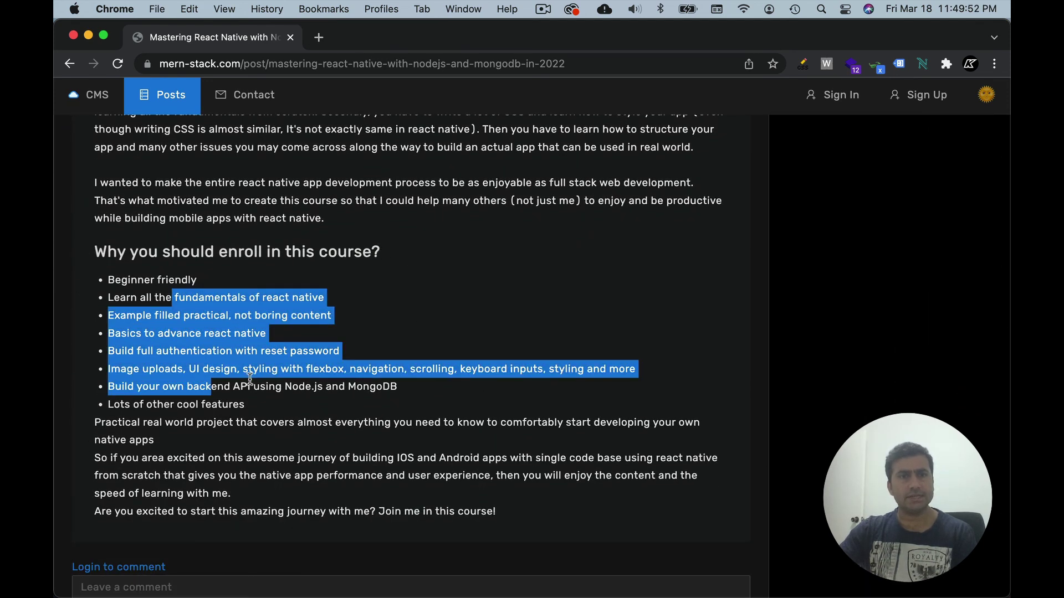
{"action": "scroll", "coordinate": [250, 382], "scroll_direction": "up", "scroll_amount": 3}
{"action": "scroll", "coordinate": [253, 381], "scroll_direction": "up", "scroll_amount": 1}
{"action": "scroll", "coordinate": [292, 438], "scroll_direction": "up", "scroll_amount": 3}
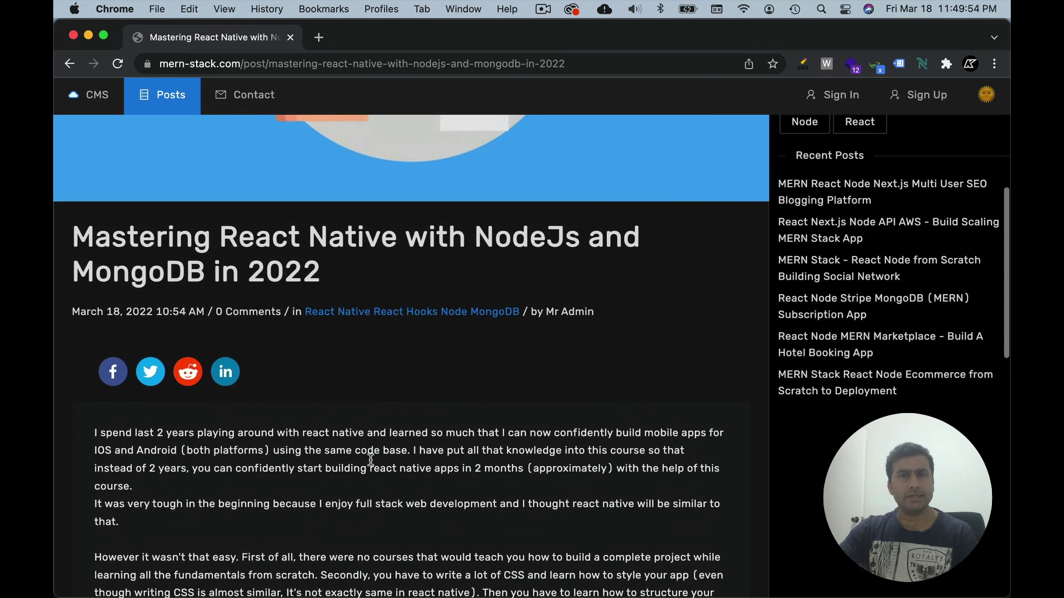
{"action": "scroll", "coordinate": [374, 464], "scroll_direction": "up", "scroll_amount": 2}
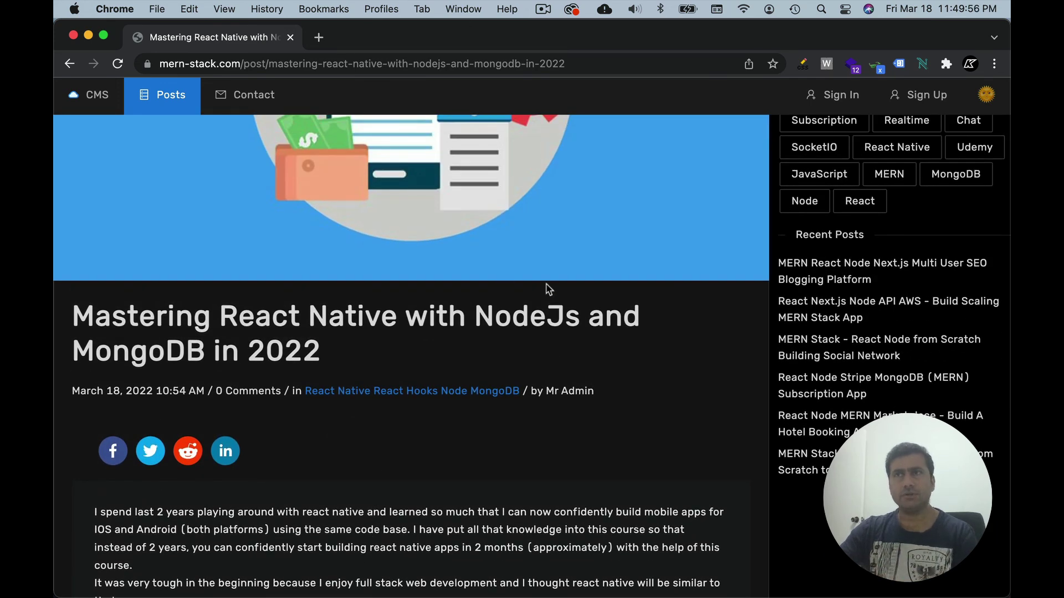
{"action": "scroll", "coordinate": [546, 286], "scroll_direction": "up", "scroll_amount": 1}
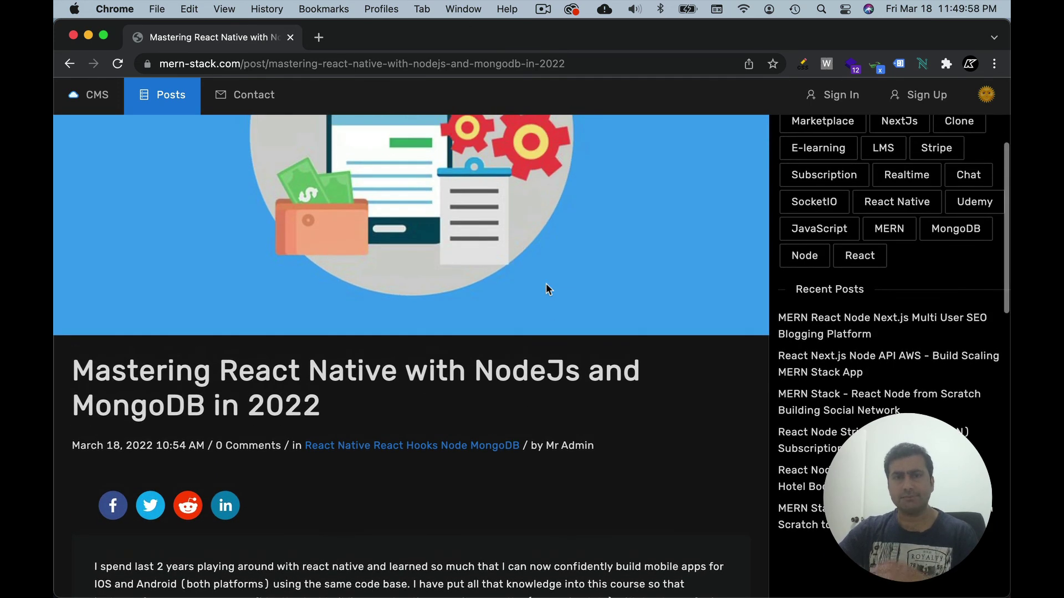
{"action": "scroll", "coordinate": [559, 468], "scroll_direction": "down", "scroll_amount": 2}
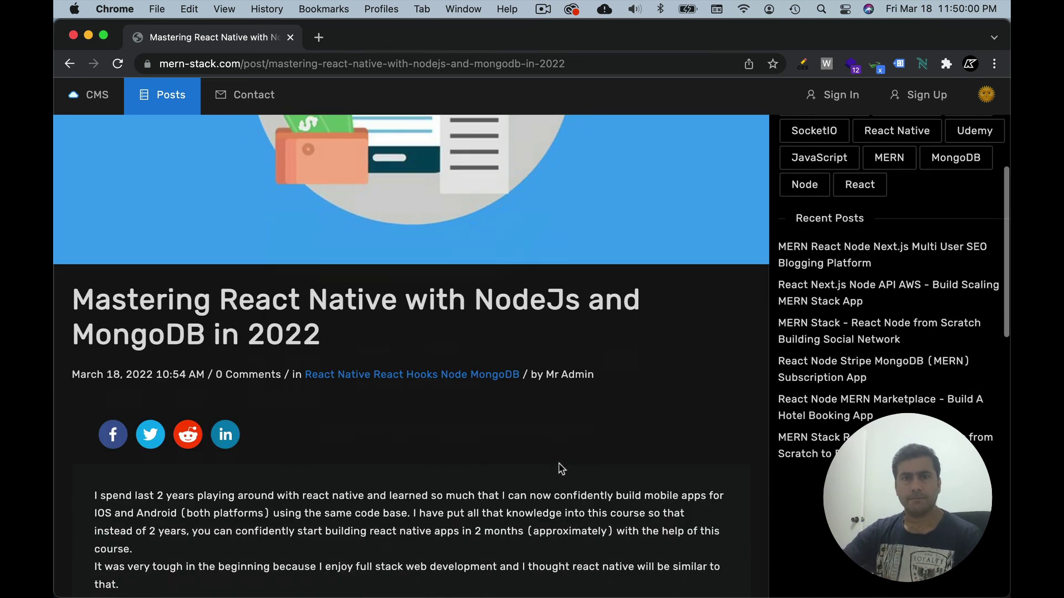
{"action": "scroll", "coordinate": [559, 467], "scroll_direction": "down", "scroll_amount": 5}
{"action": "scroll", "coordinate": [559, 468], "scroll_direction": "down", "scroll_amount": 5}
{"action": "left_click", "coordinate": [357, 391]}
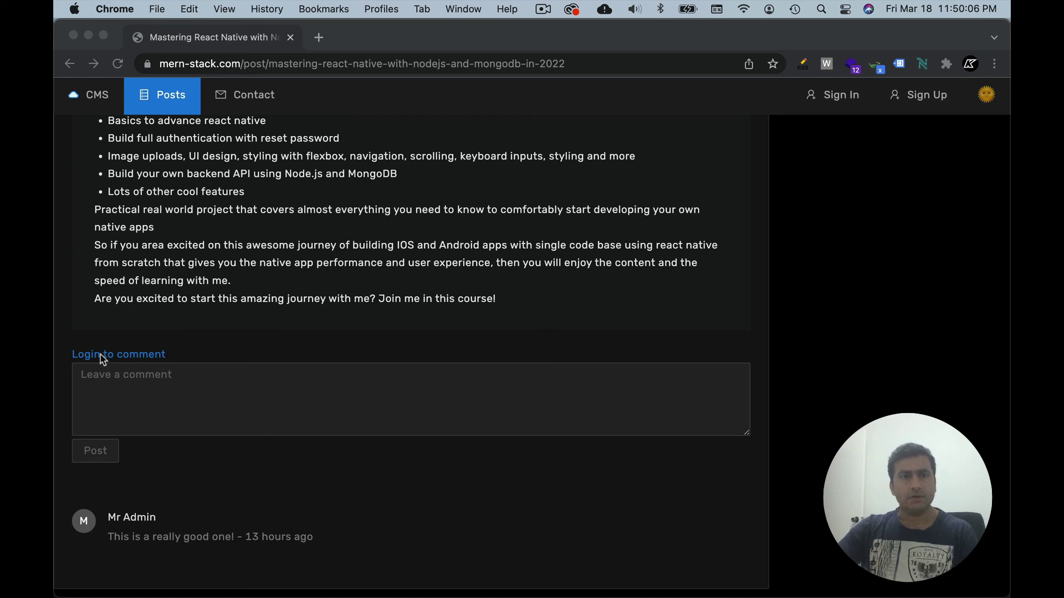
{"action": "left_click", "coordinate": [400, 260]}
{"action": "scroll", "coordinate": [400, 260], "scroll_direction": "up", "scroll_amount": 5}
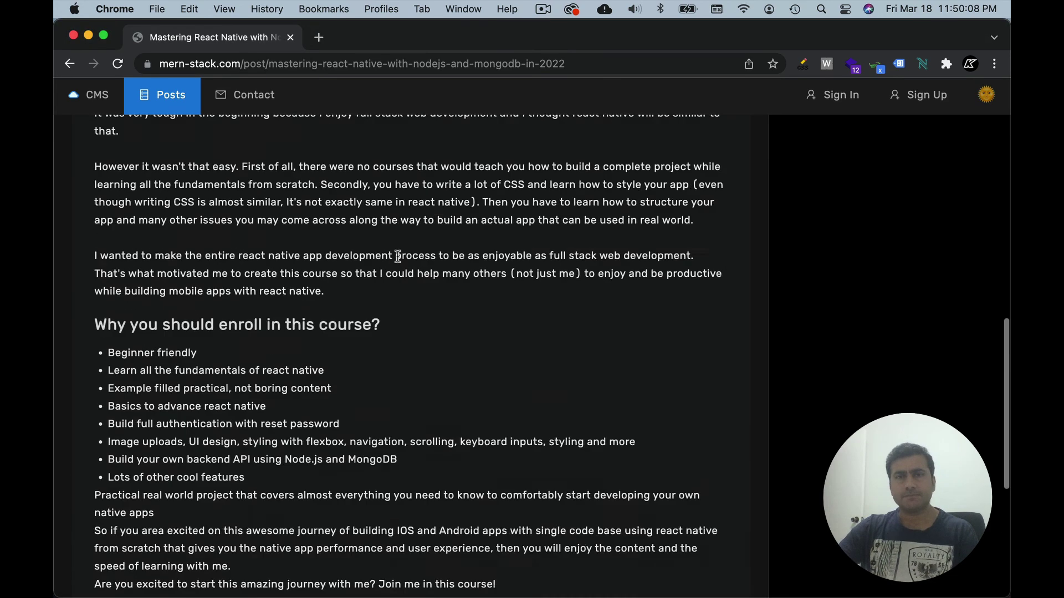
{"action": "scroll", "coordinate": [391, 207], "scroll_direction": "up", "scroll_amount": 5}
{"action": "scroll", "coordinate": [375, 125], "scroll_direction": "up", "scroll_amount": 5}
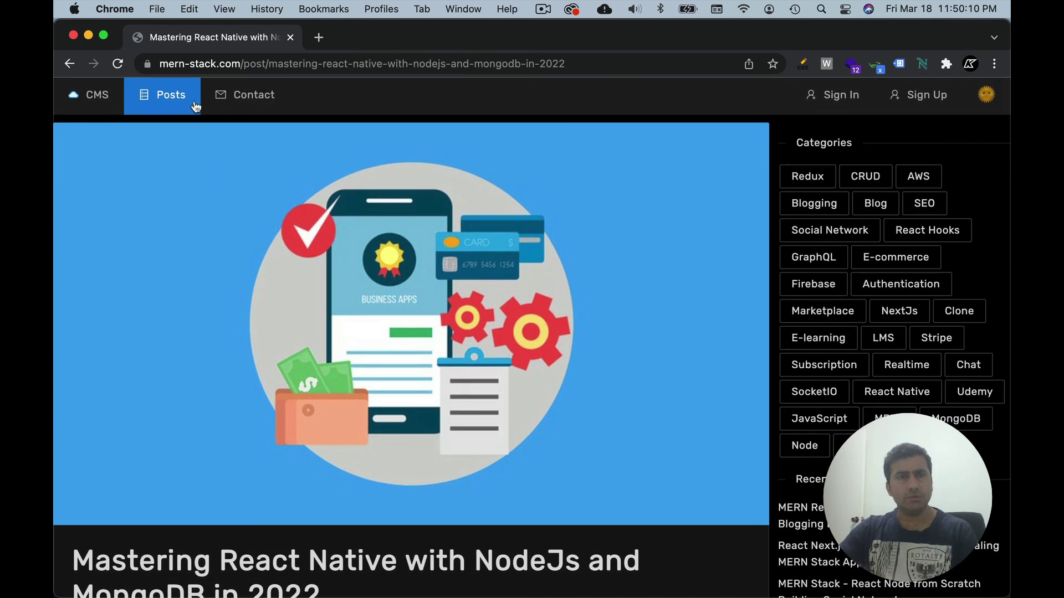
Open the Contact page and click into the name, email and message fields, then click away
{"action": "left_click", "coordinate": [246, 104]}
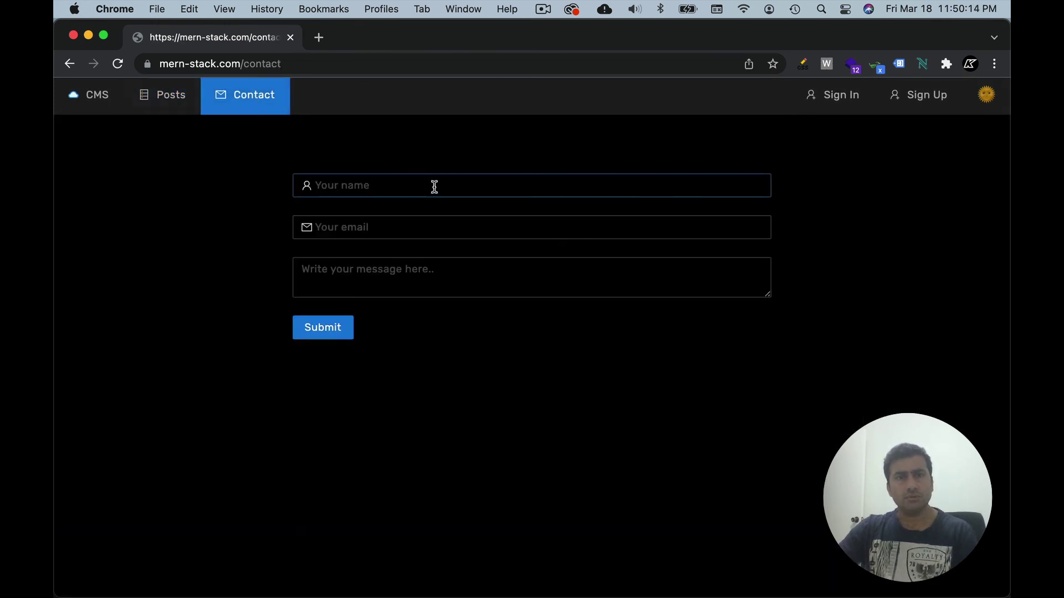
{"action": "left_click", "coordinate": [435, 187]}
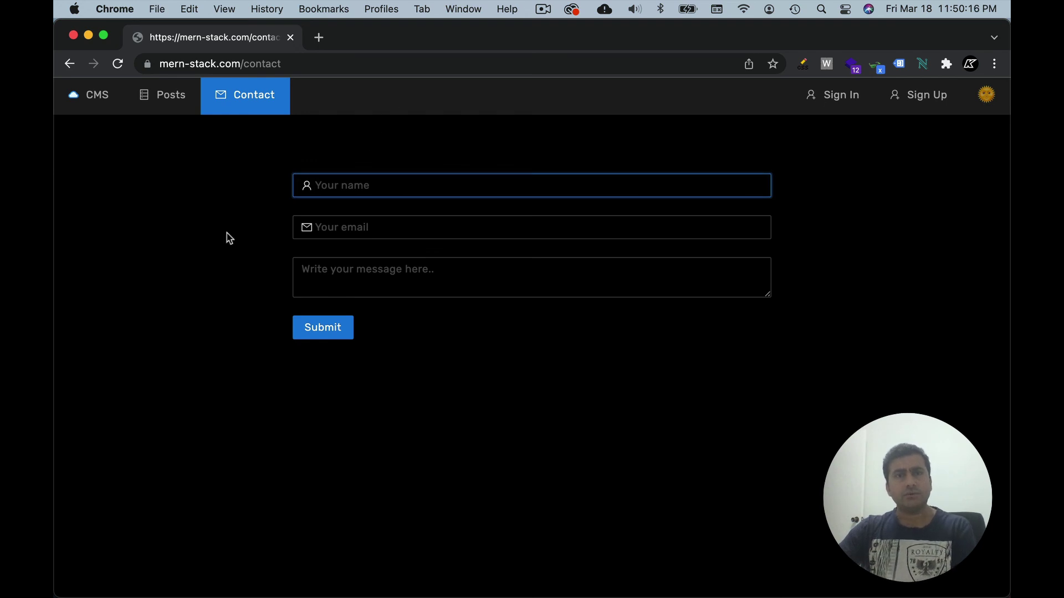
{"action": "left_click", "coordinate": [444, 482]}
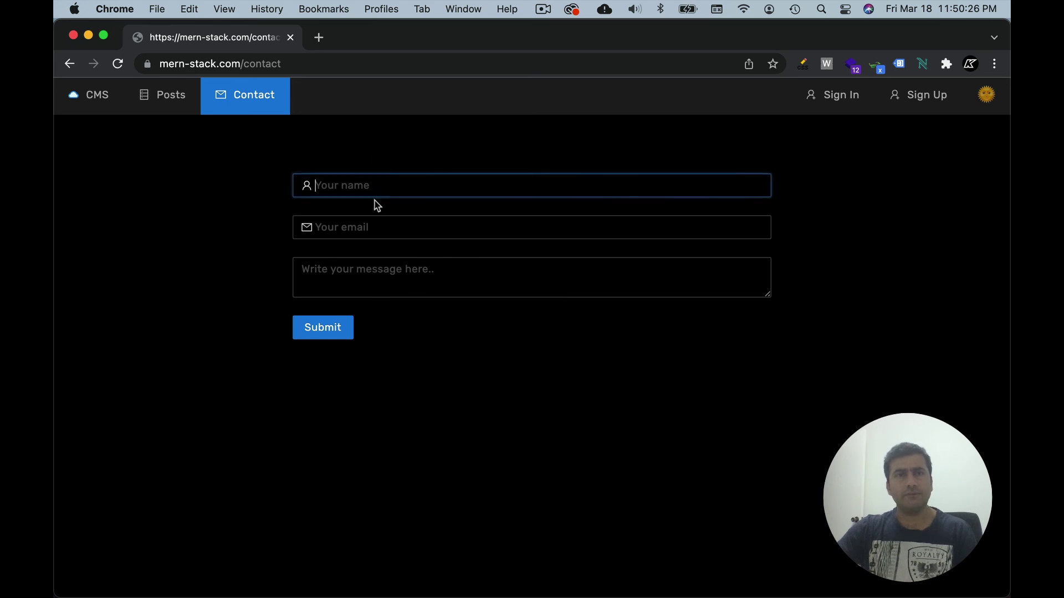
{"action": "left_click", "coordinate": [383, 229]}
{"action": "left_click", "coordinate": [430, 282]}
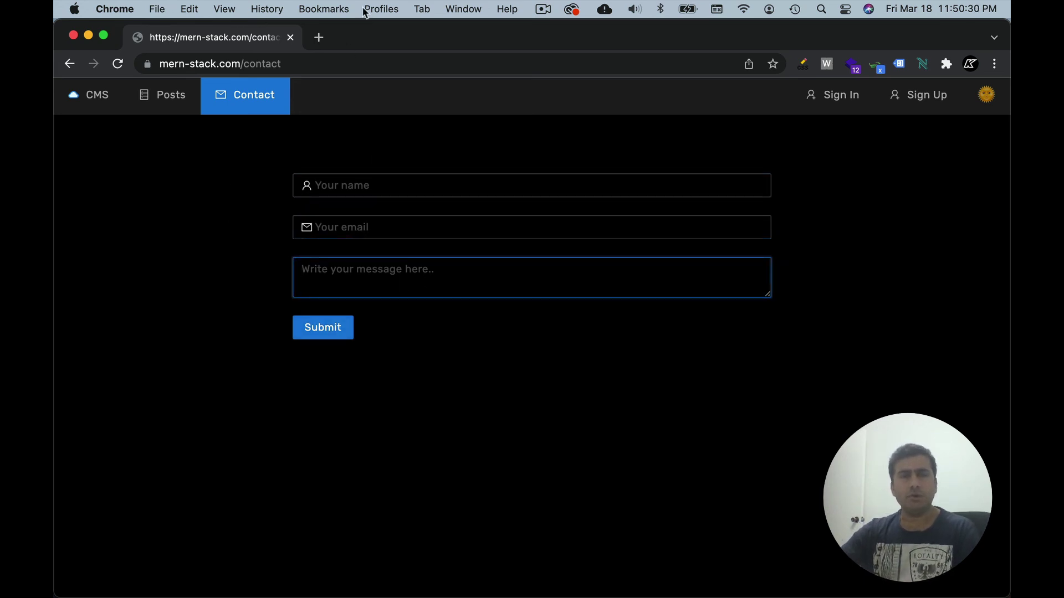
{"action": "left_click", "coordinate": [195, 263]}
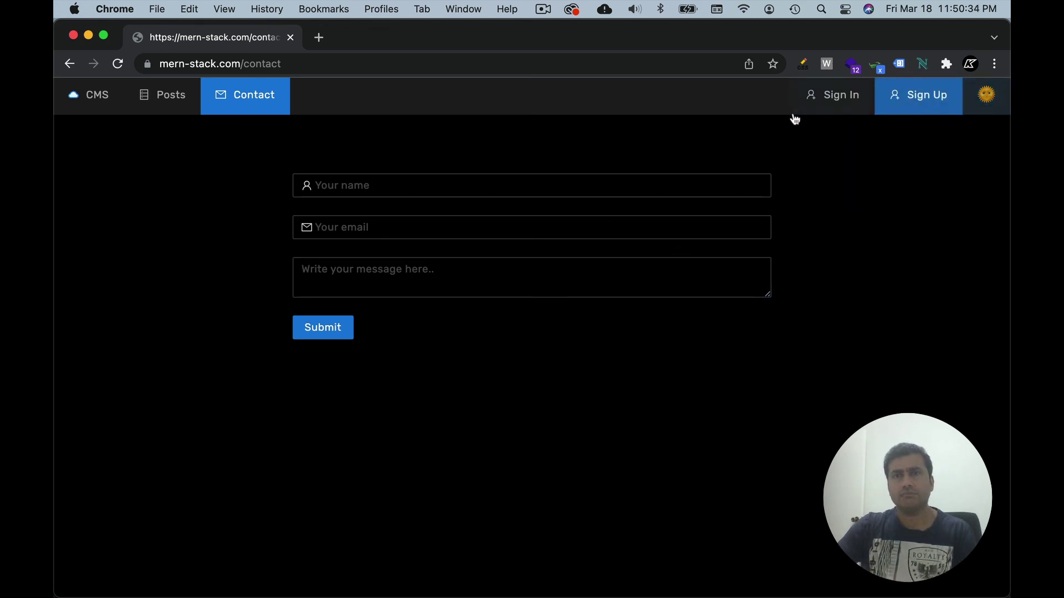
Switch to the light theme, then visit Sign In, Sign Up, and return to Sign In
{"action": "left_click", "coordinate": [987, 97]}
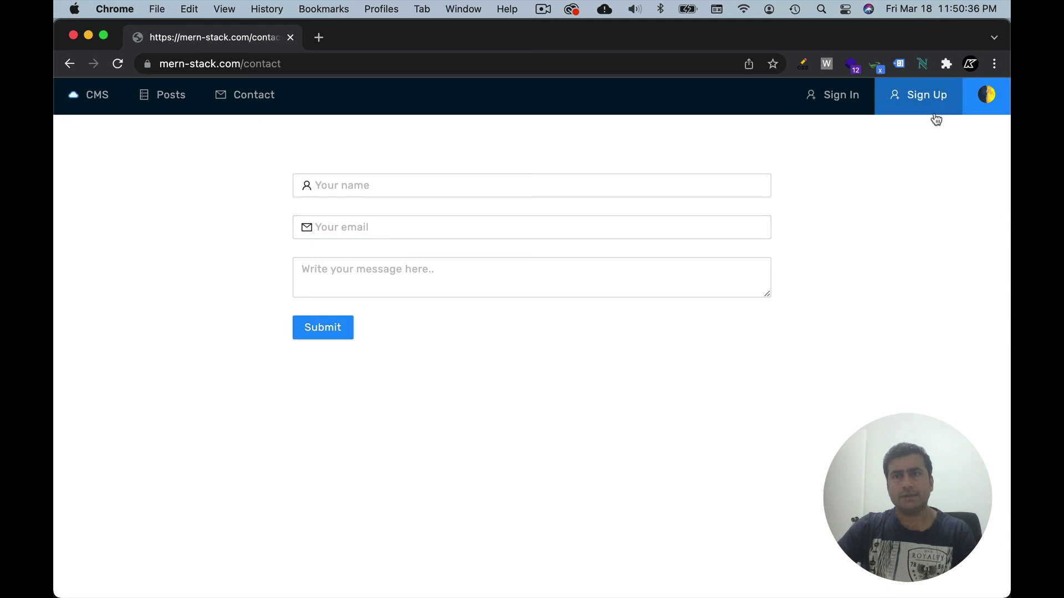
{"action": "left_click", "coordinate": [836, 100]}
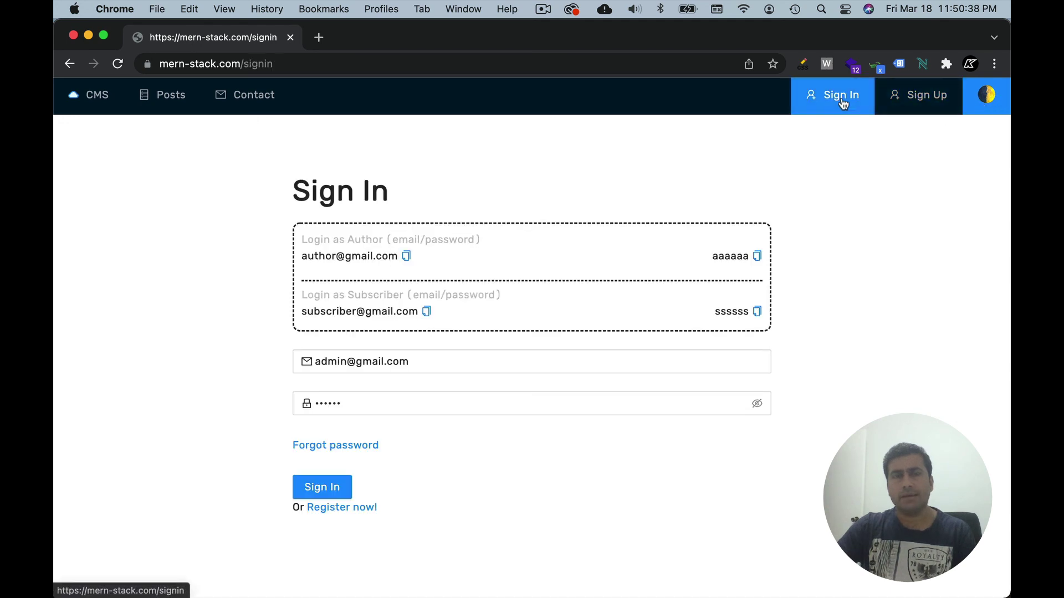
{"action": "left_click", "coordinate": [932, 99]}
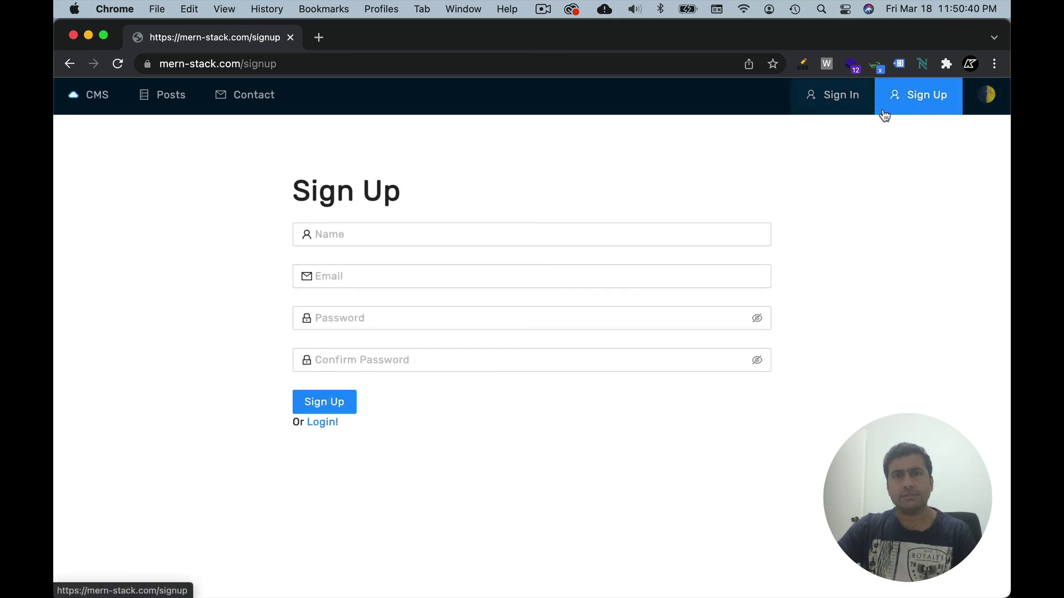
{"action": "left_click", "coordinate": [853, 100]}
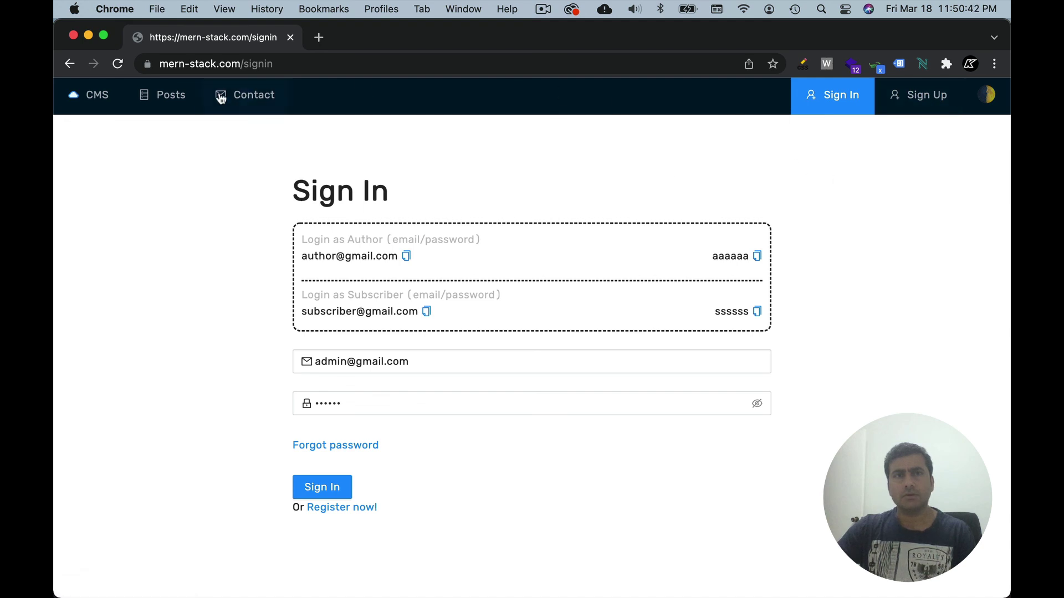